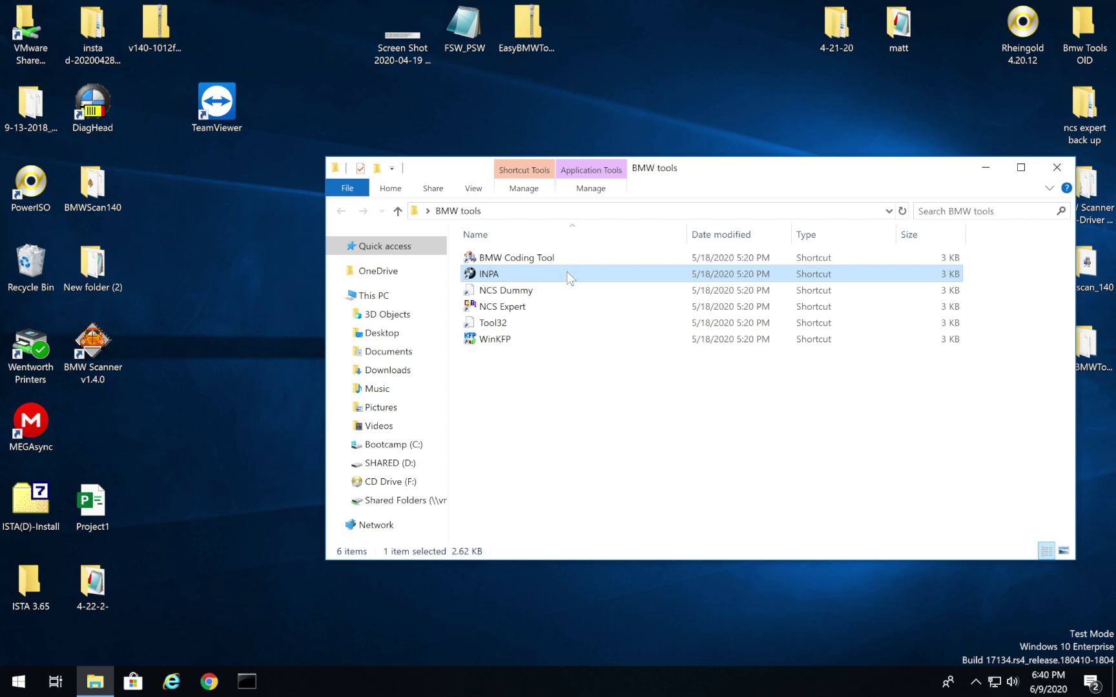
Launch INPA and load the E46 engine script MS 43.0 for M54
{"action": "double_click", "coordinate": [569, 276]}
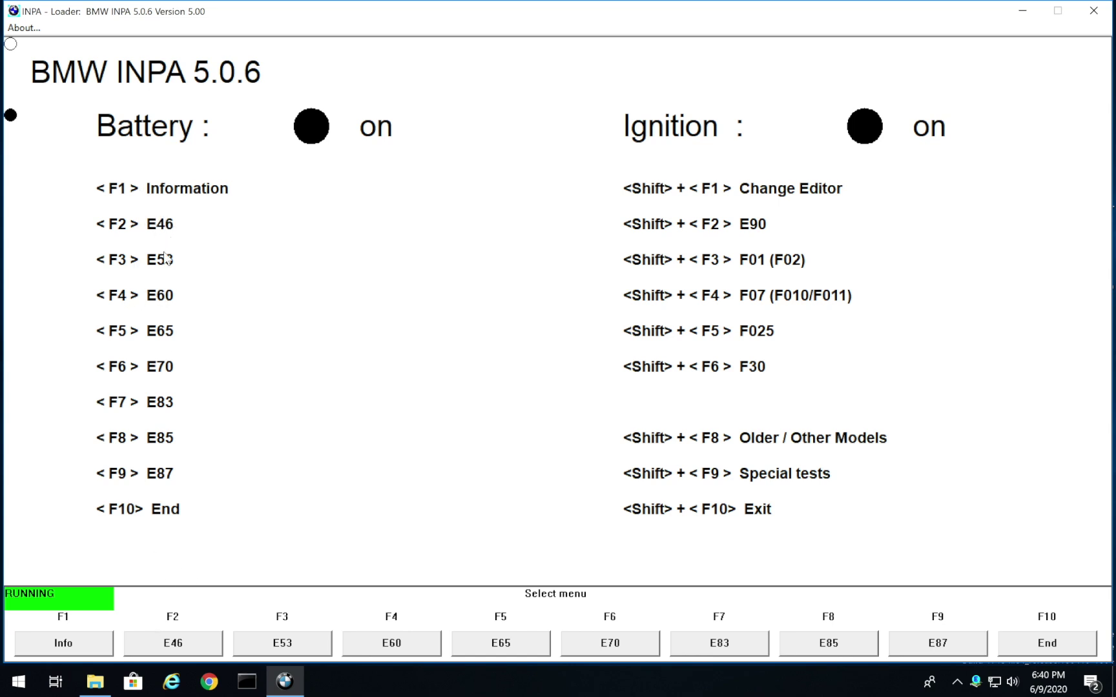
{"action": "left_click", "coordinate": [187, 643]}
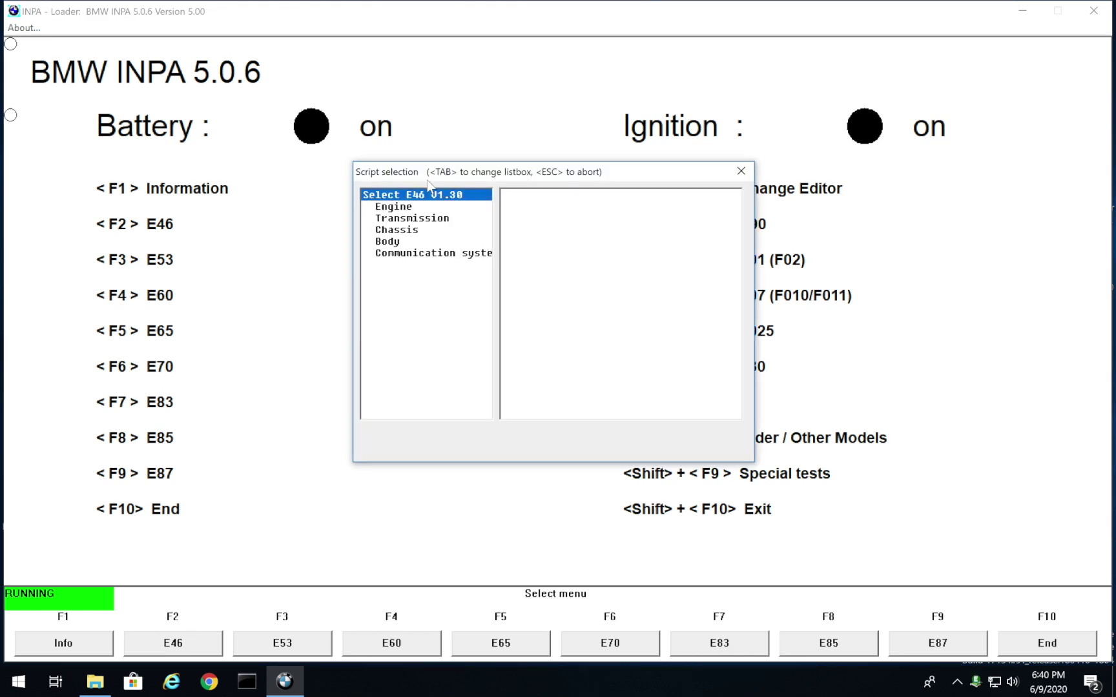
{"action": "left_click", "coordinate": [393, 209]}
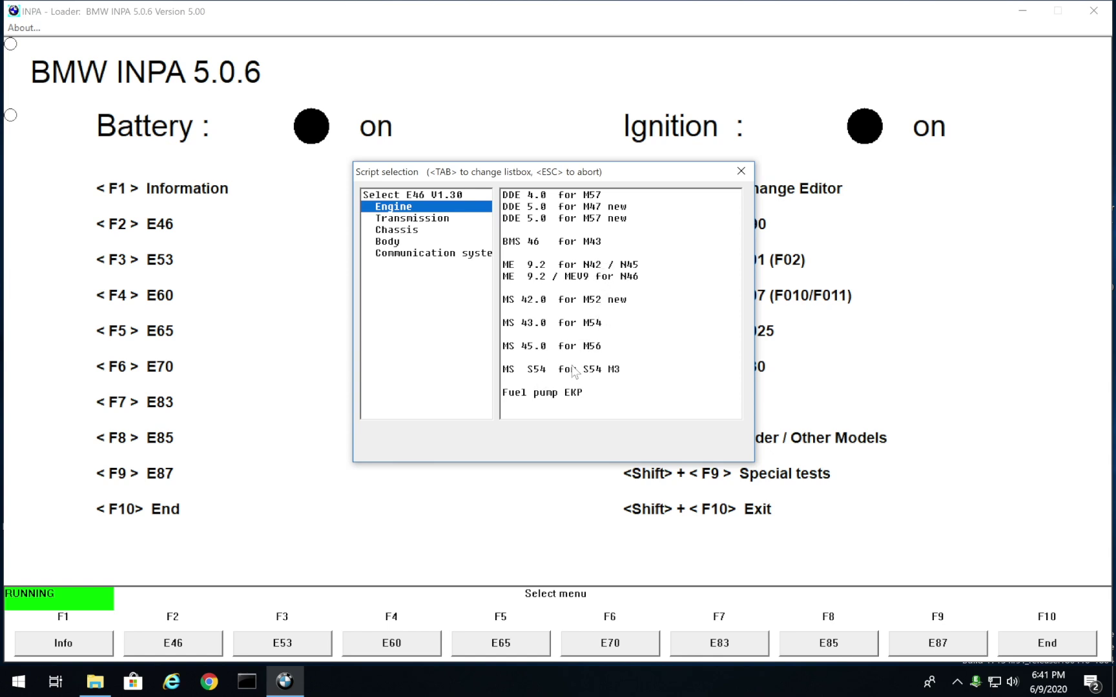
{"action": "double_click", "coordinate": [581, 323]}
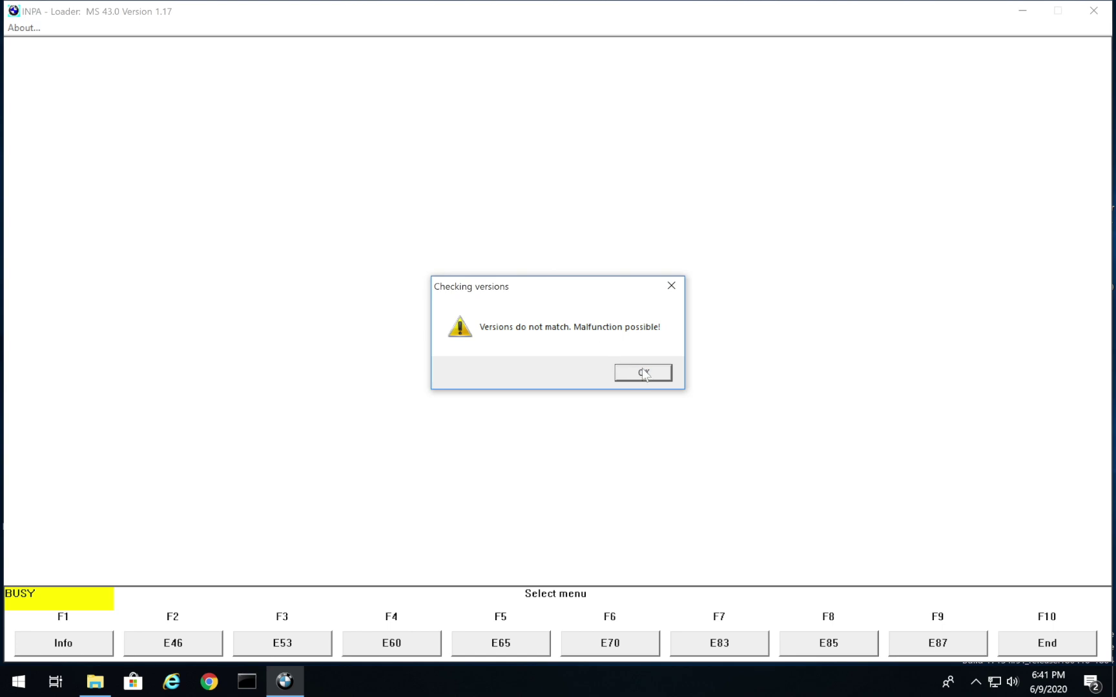
Dismiss the MS 43.0 version warning and EDIABAS interface error, then enter the Error memory menu
{"action": "left_click", "coordinate": [643, 371]}
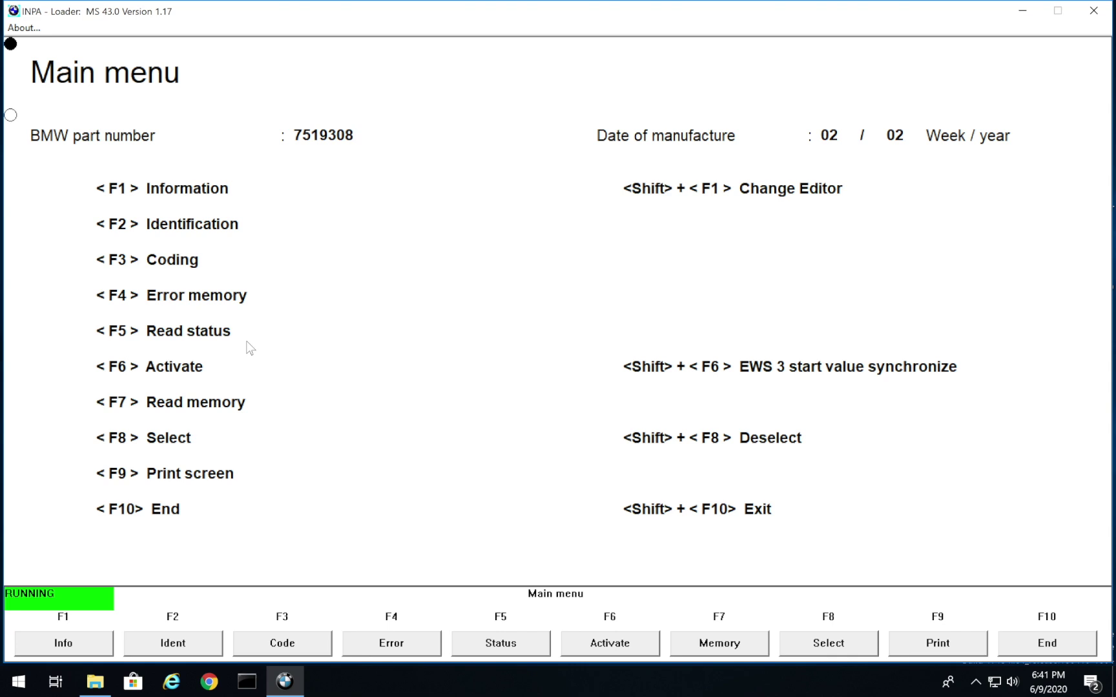
{"action": "left_click", "coordinate": [394, 643]}
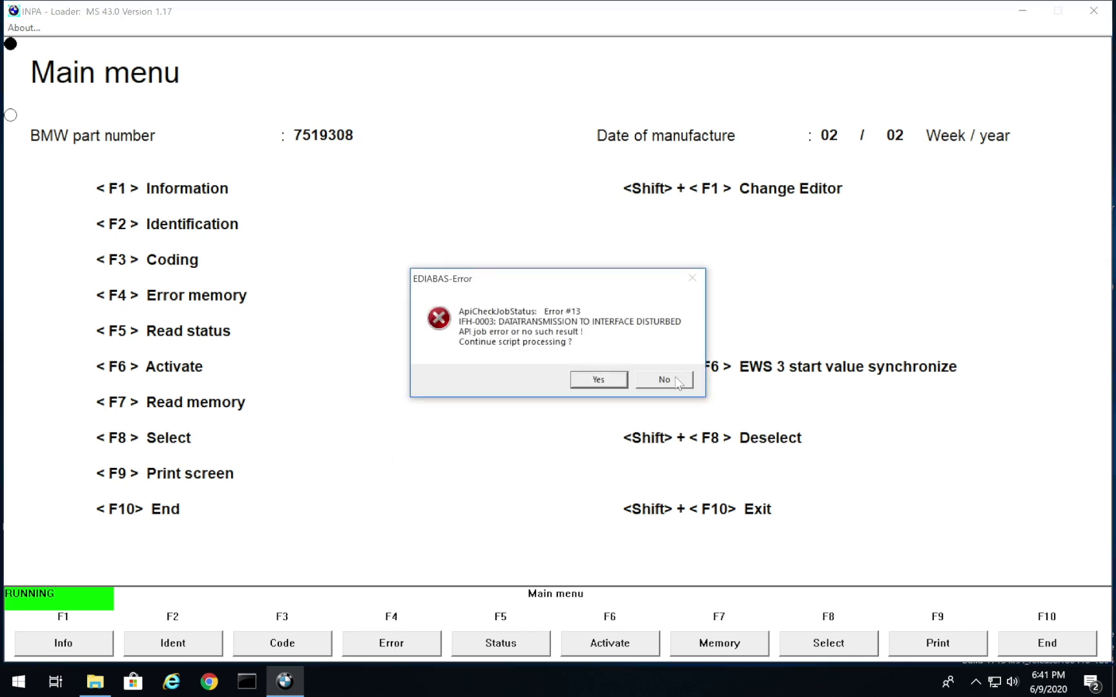
{"action": "left_click", "coordinate": [665, 381]}
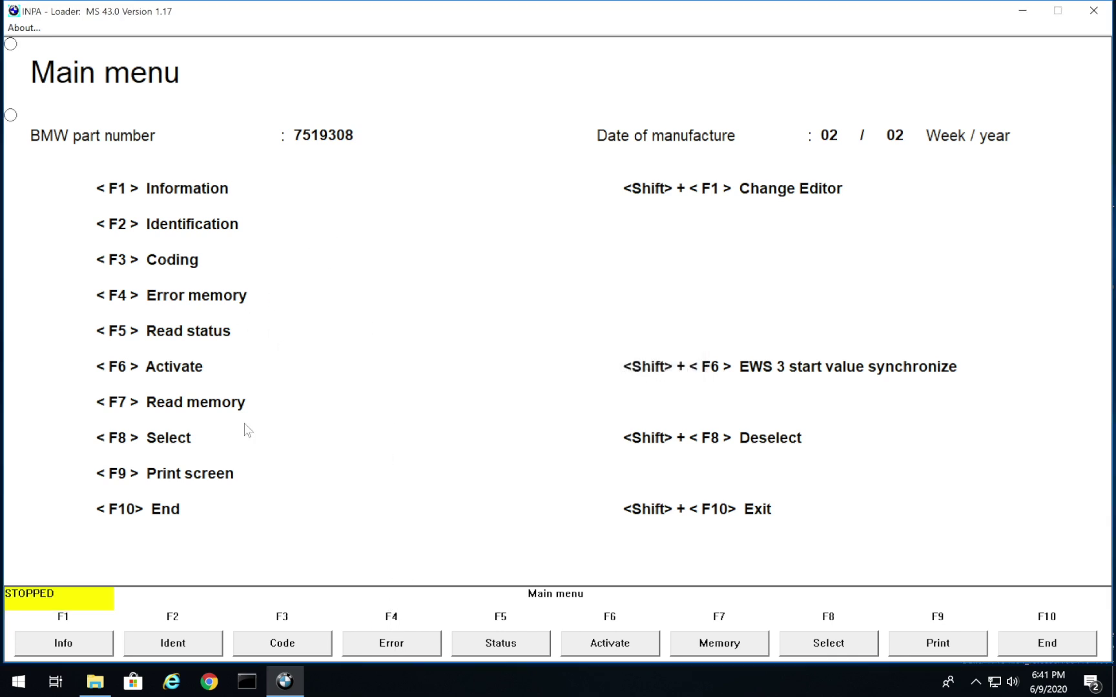
{"action": "left_click", "coordinate": [377, 643]}
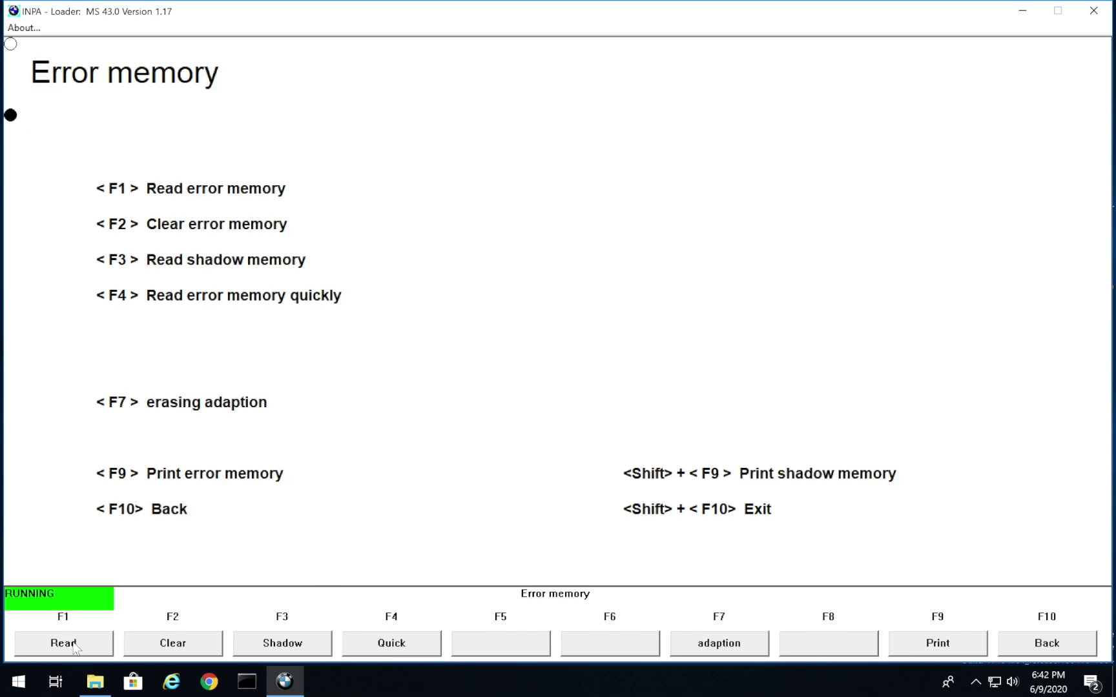
Read the MS 43.0 fault report of 3 stored errors, including secondary-air faults, then go back
{"action": "left_click", "coordinate": [74, 646]}
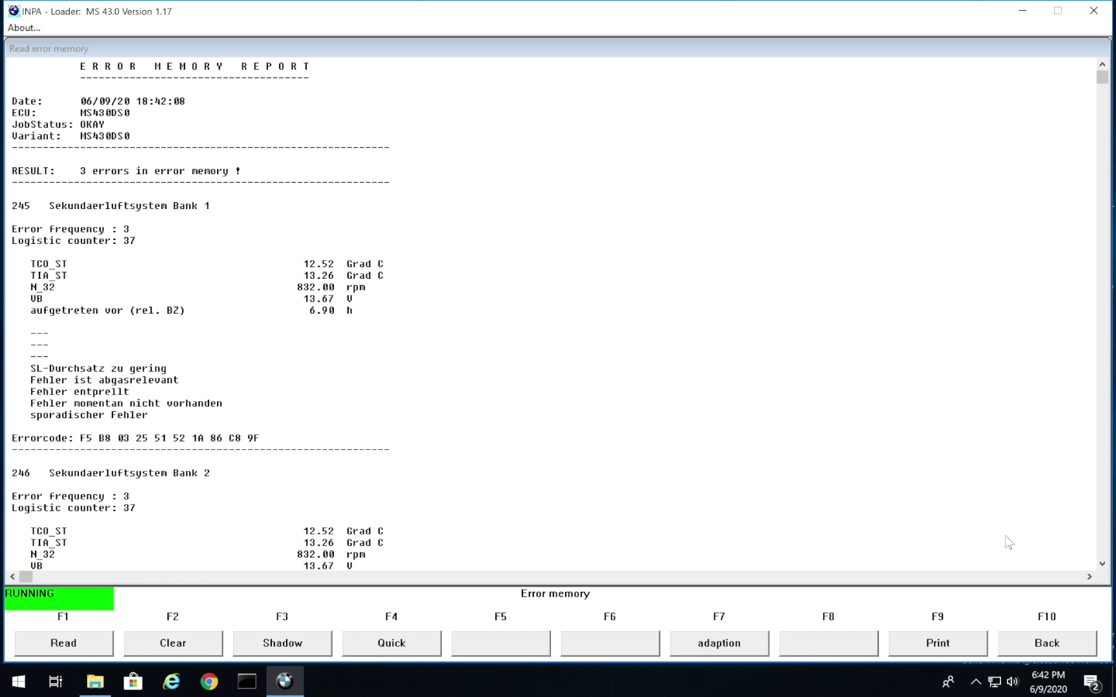
{"action": "left_click", "coordinate": [1039, 648]}
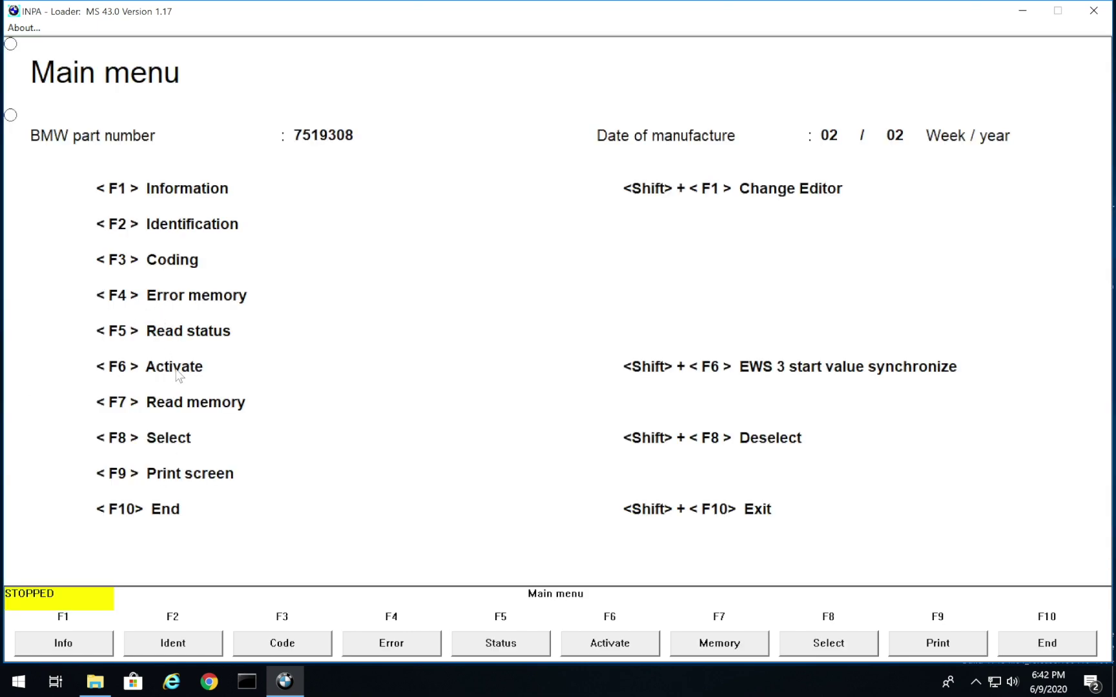
Clear the MS 43.0 engine fault memory from the Error menu and return to the main menu
{"action": "left_click", "coordinate": [390, 641]}
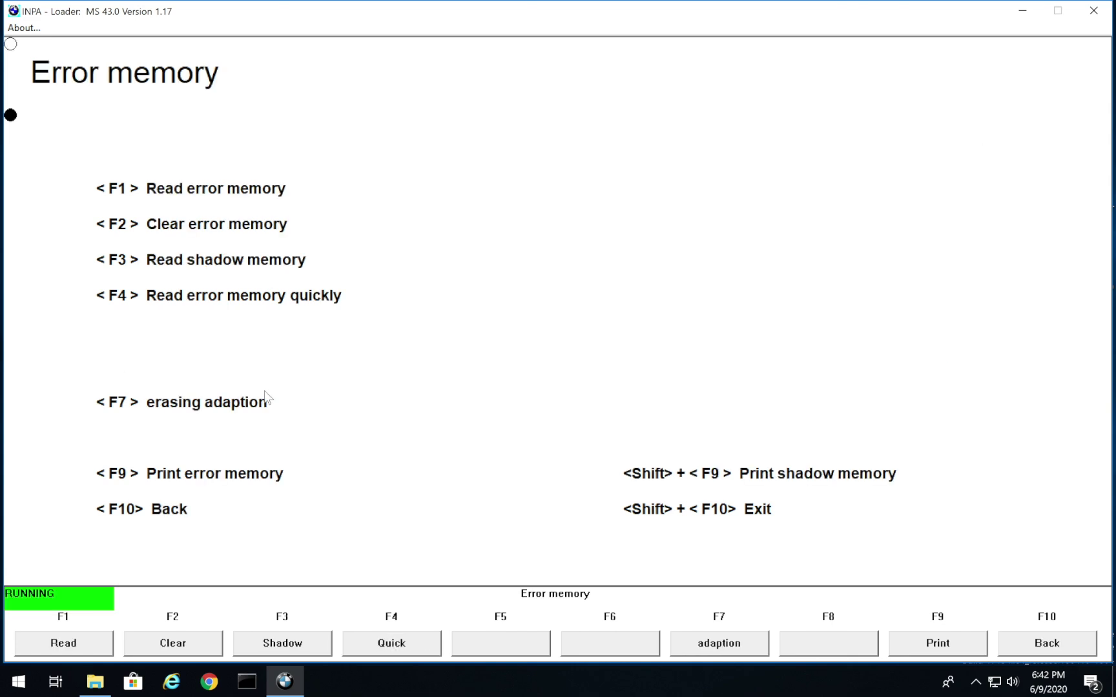
{"action": "left_click", "coordinate": [168, 646]}
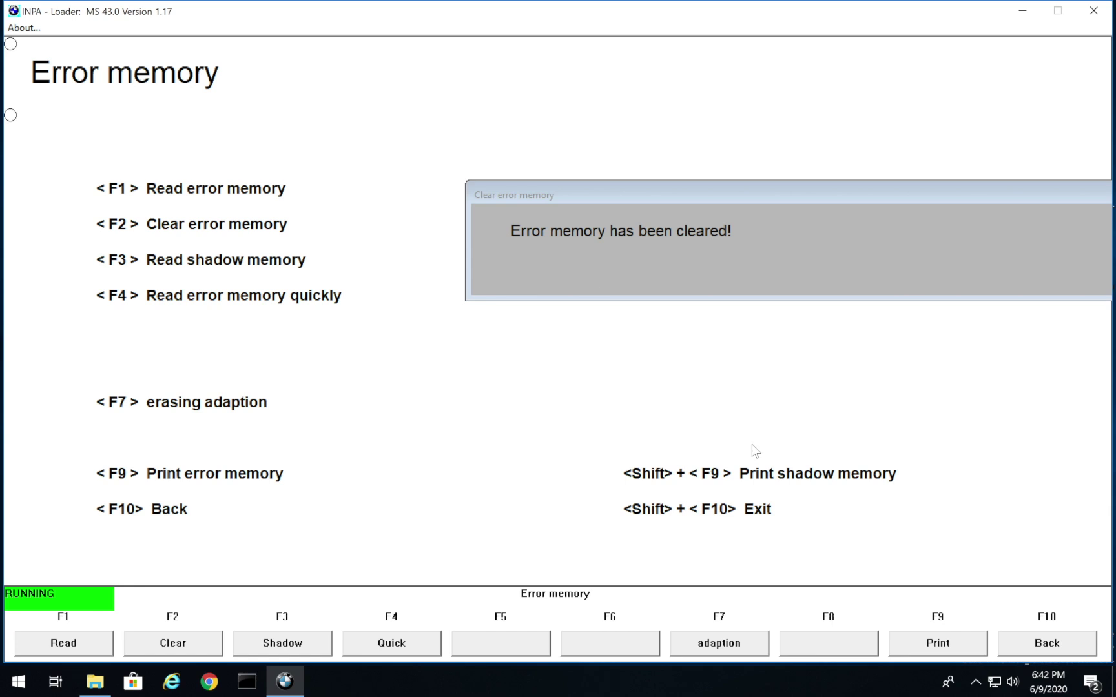
{"action": "left_click", "coordinate": [1064, 645]}
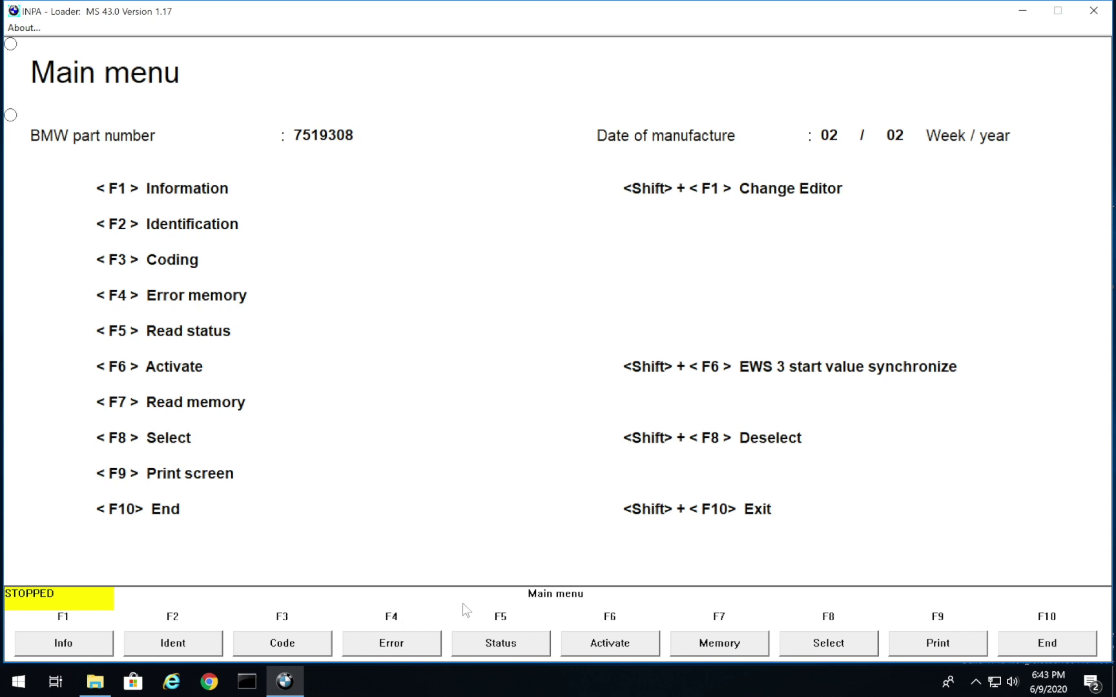
View MS 43.0 live lambda probe, analog and VANOS camshaft readings, then return to the main menu
{"action": "left_click", "coordinate": [520, 646]}
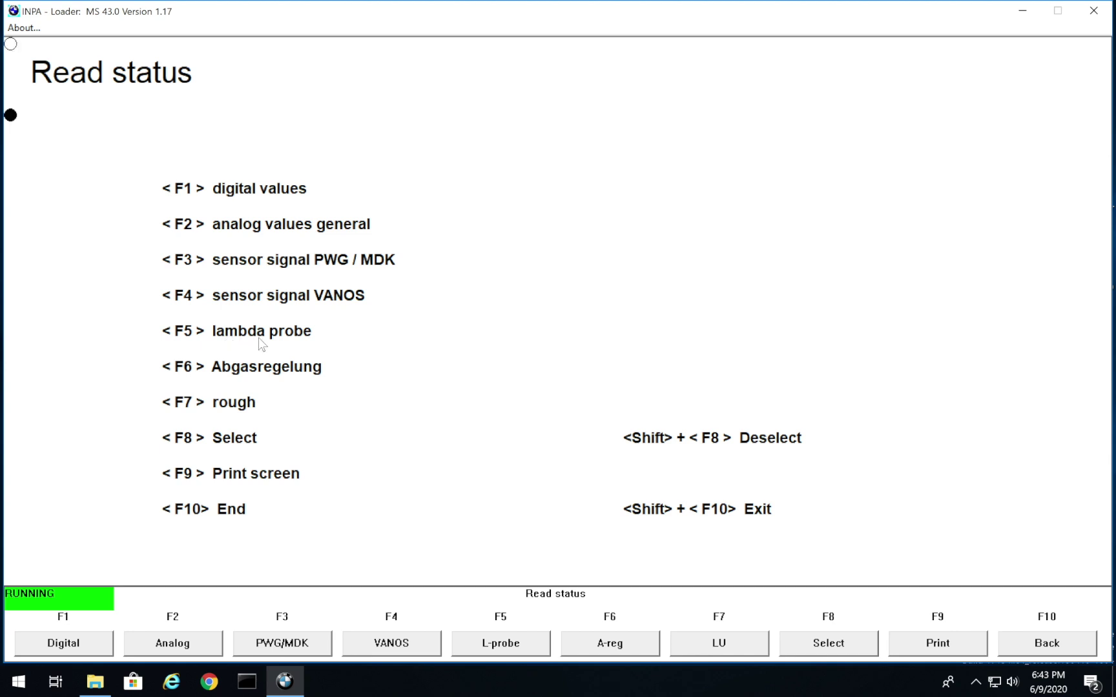
{"action": "left_click", "coordinate": [501, 644]}
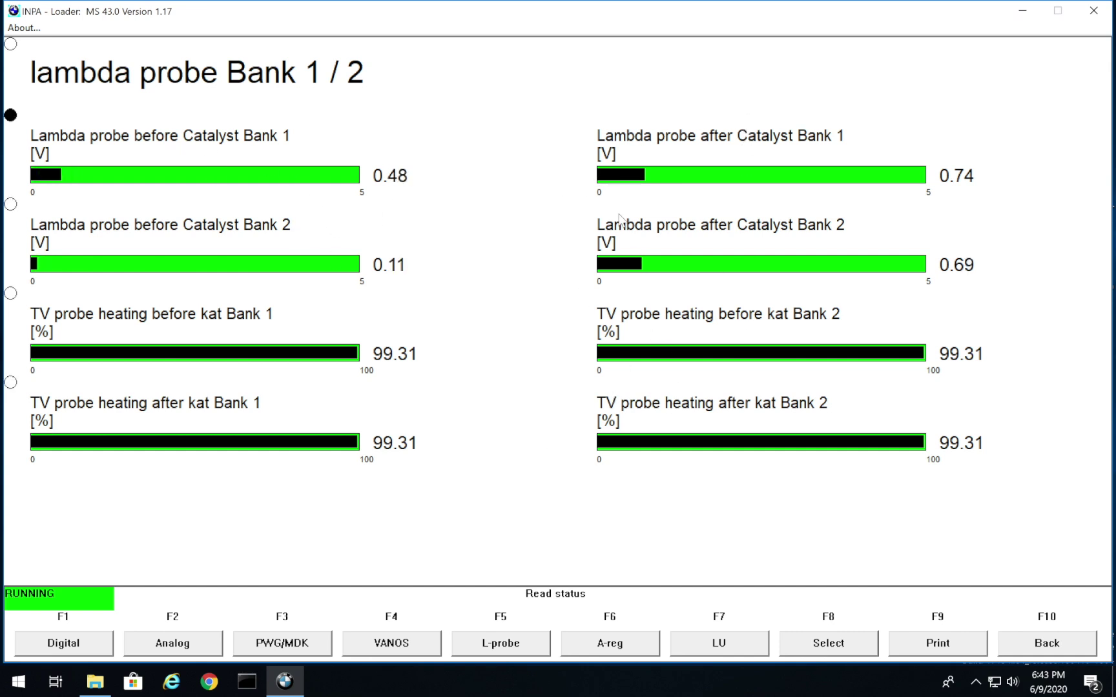
{"action": "key", "text": "F10"}
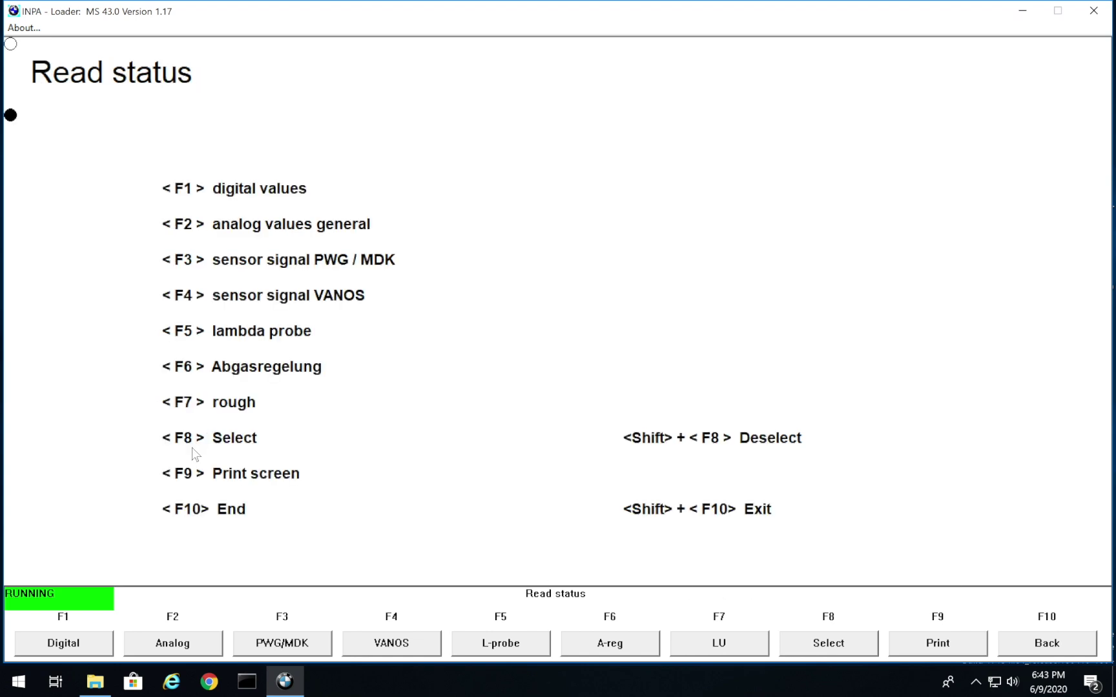
{"action": "left_click", "coordinate": [173, 644]}
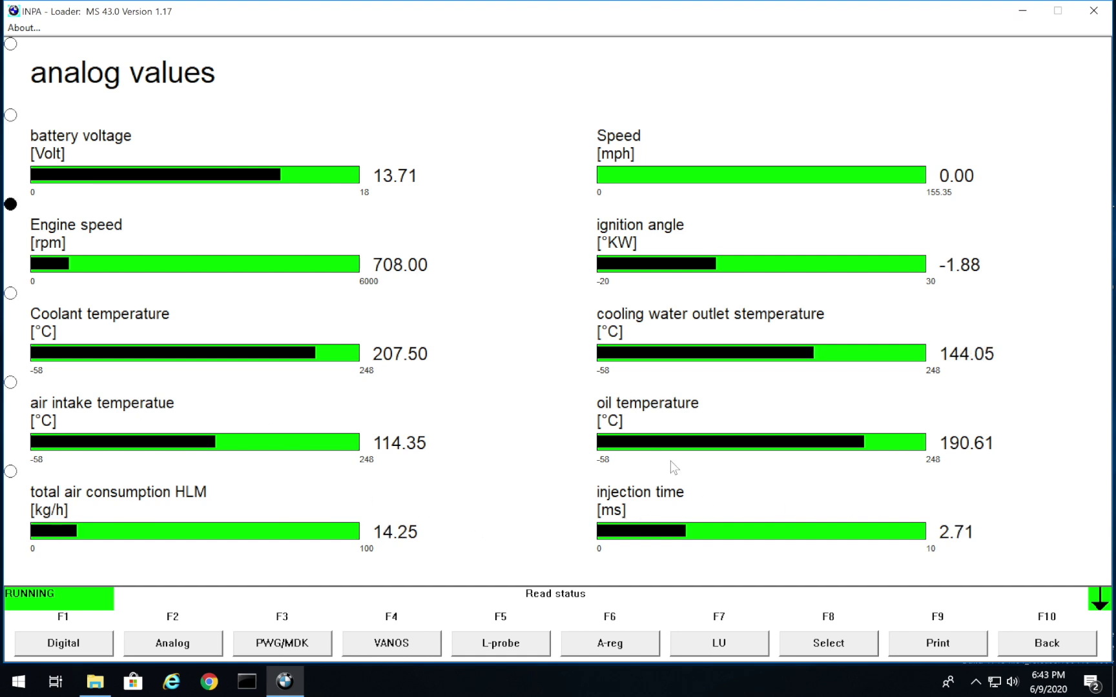
{"action": "left_click", "coordinate": [386, 643]}
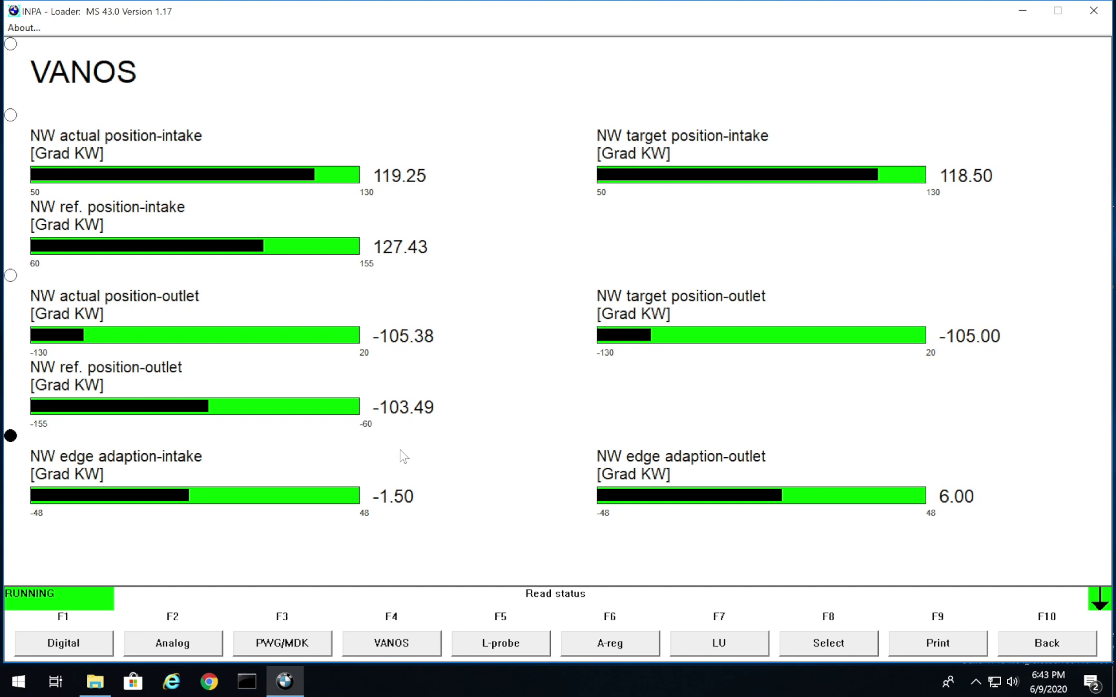
{"action": "left_click", "coordinate": [1033, 646]}
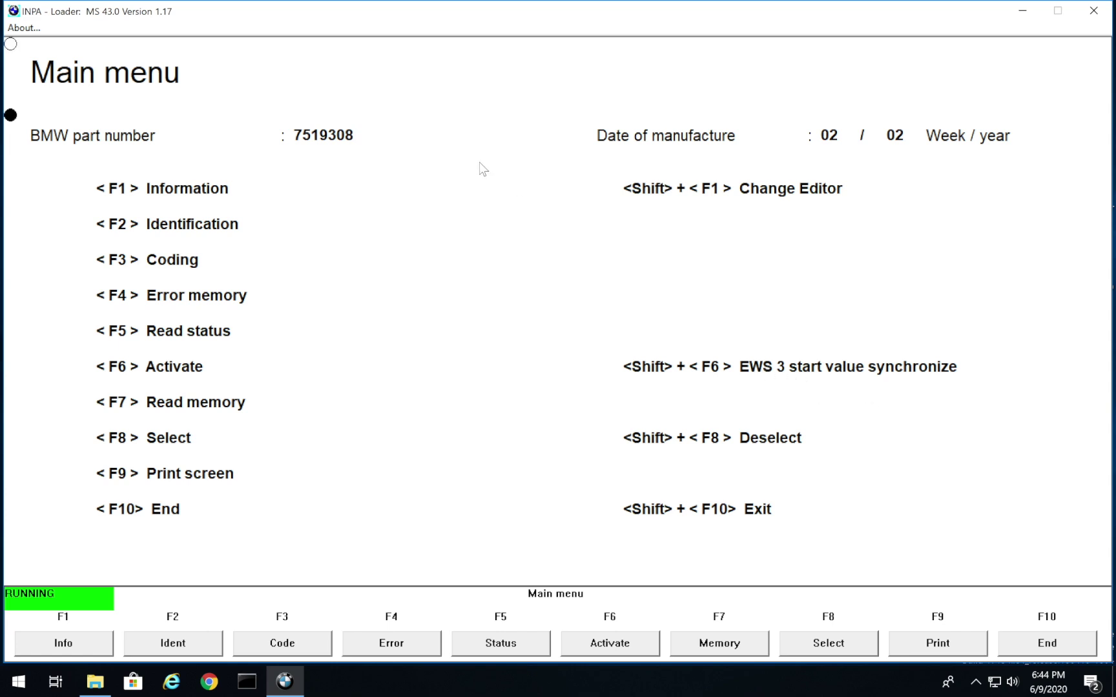
Back out of the MS 43.0 activation menu and exit to the E-series Select menu
{"action": "left_click", "coordinate": [613, 644]}
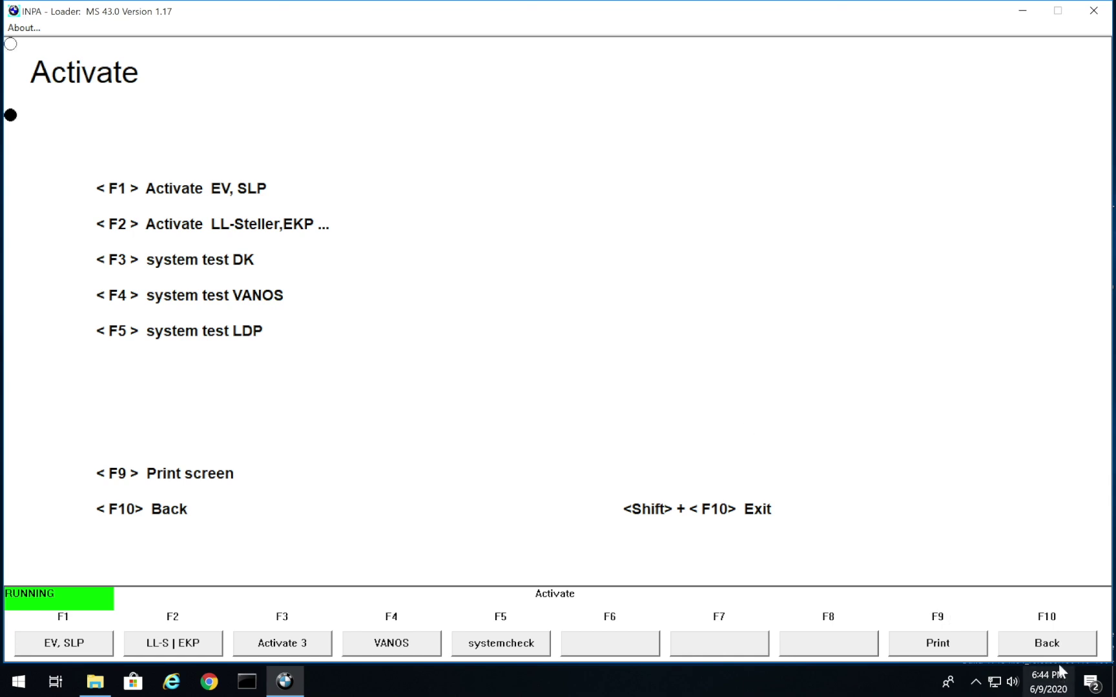
{"action": "left_click", "coordinate": [1047, 645]}
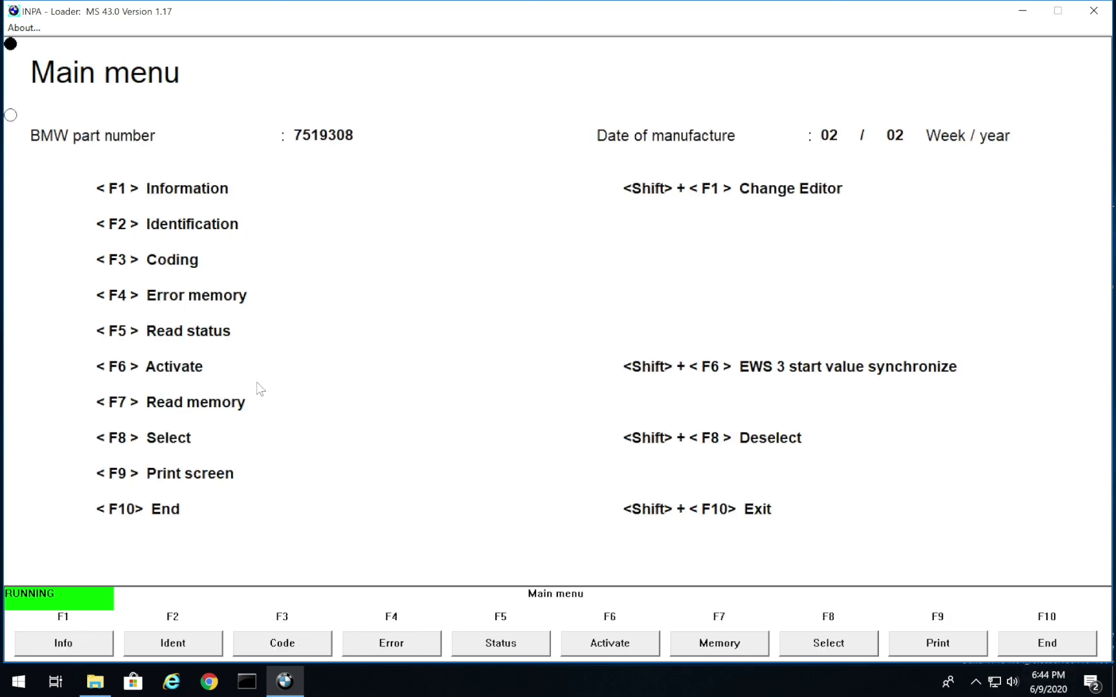
{"action": "left_click", "coordinate": [1046, 643]}
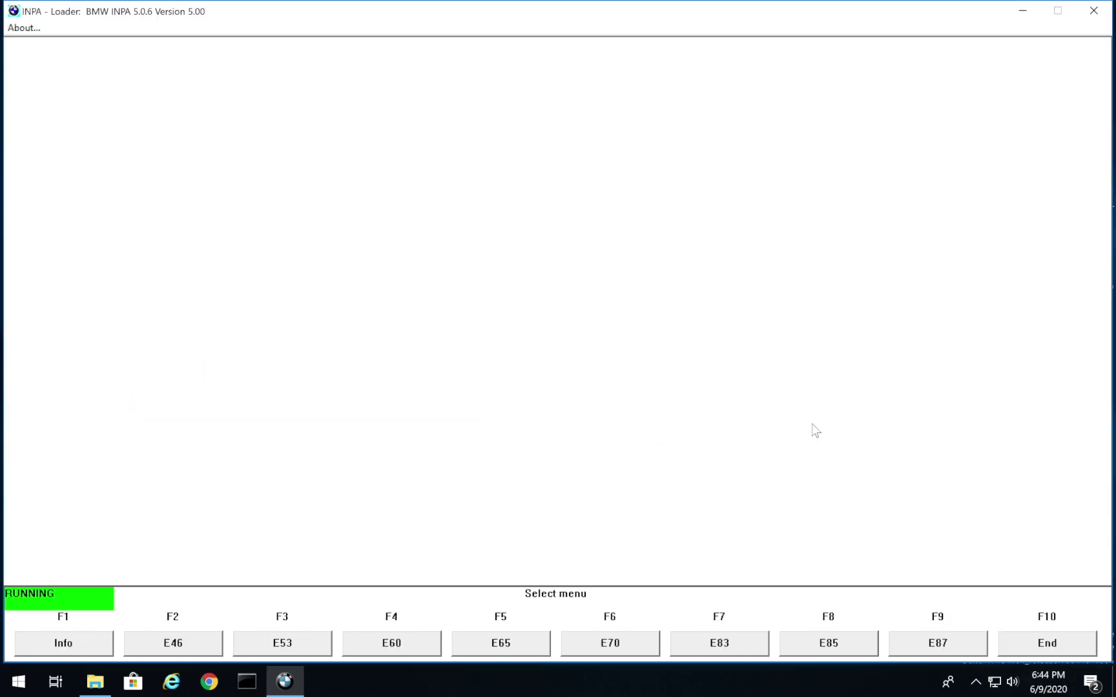
Browse the E46 Engine, Transmission and Chassis script lists and load DSC MK60 Version 1.05
{"action": "left_click", "coordinate": [197, 635]}
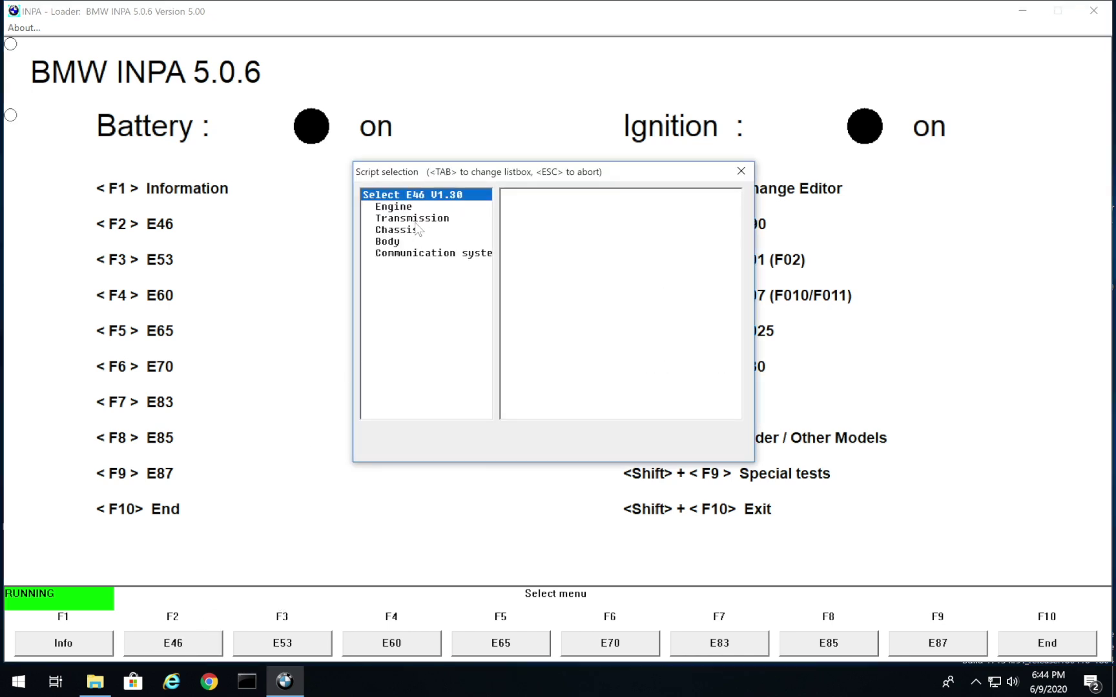
{"action": "left_click", "coordinate": [411, 208]}
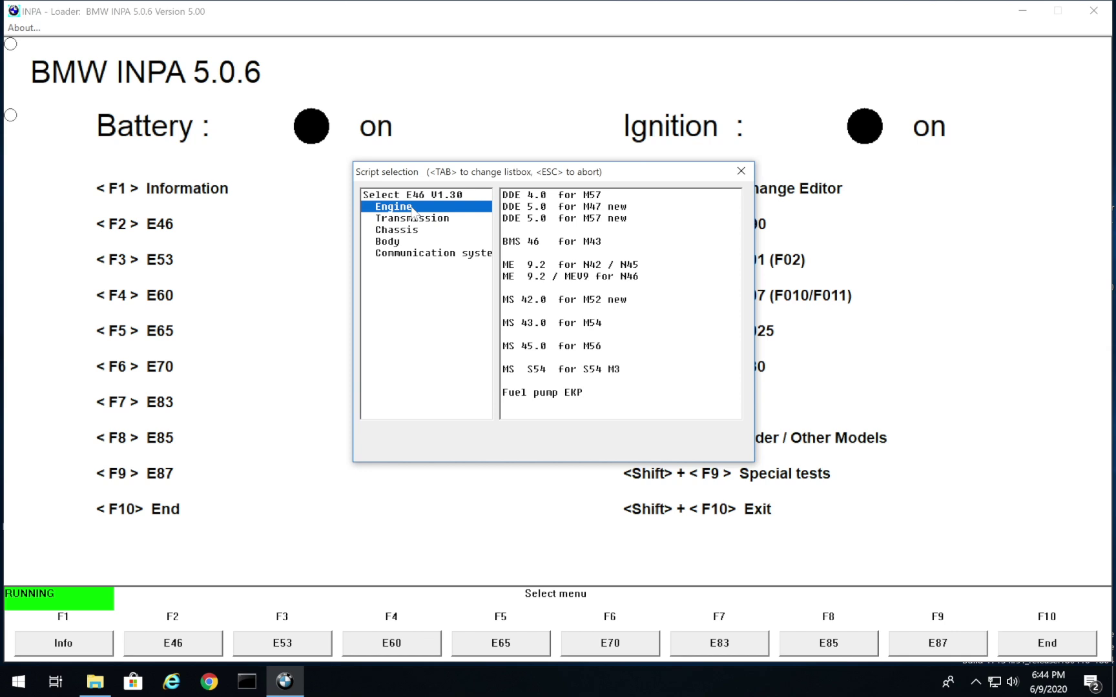
{"action": "left_click", "coordinate": [416, 220]}
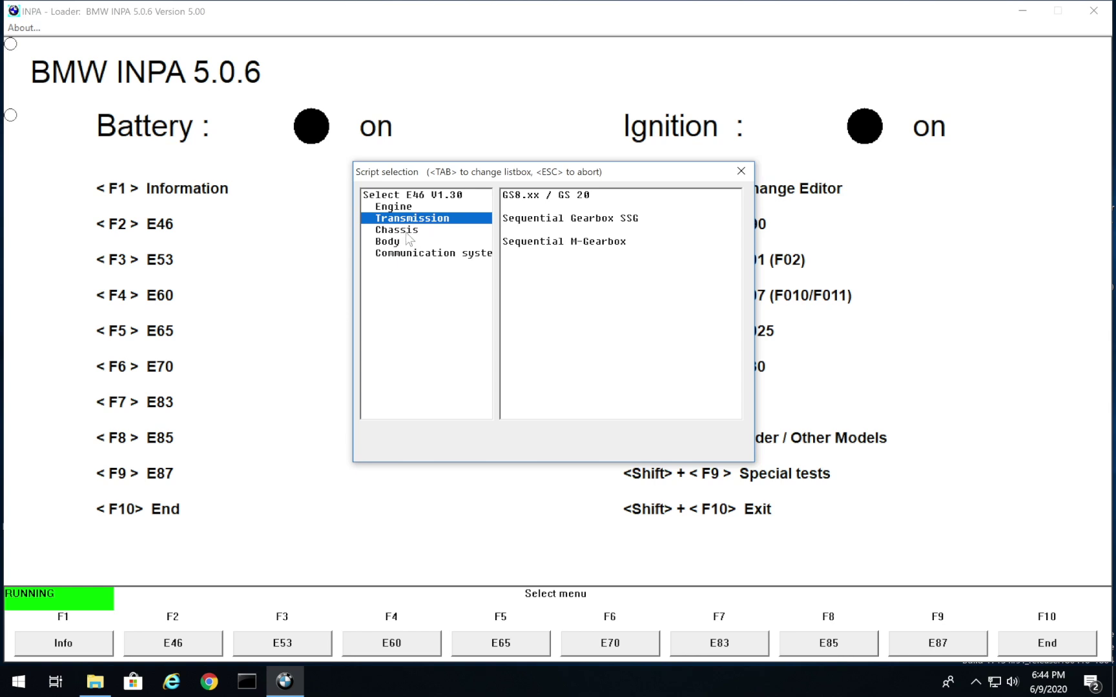
{"action": "left_click", "coordinate": [408, 231]}
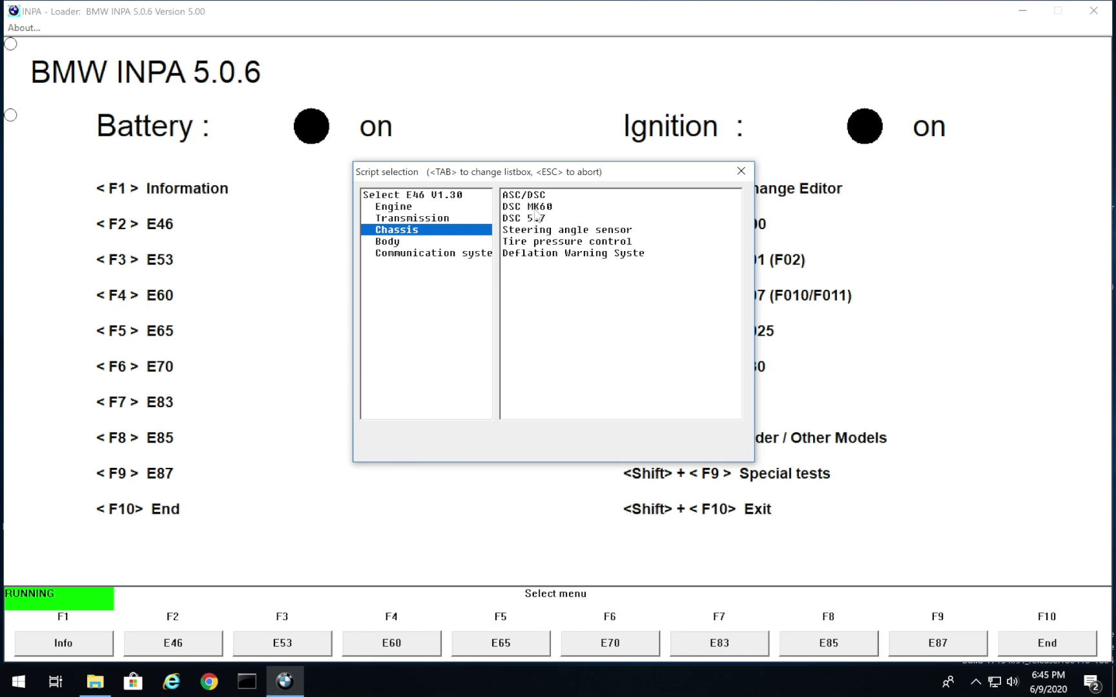
{"action": "left_click", "coordinate": [534, 207]}
{"action": "double_click", "coordinate": [535, 208]}
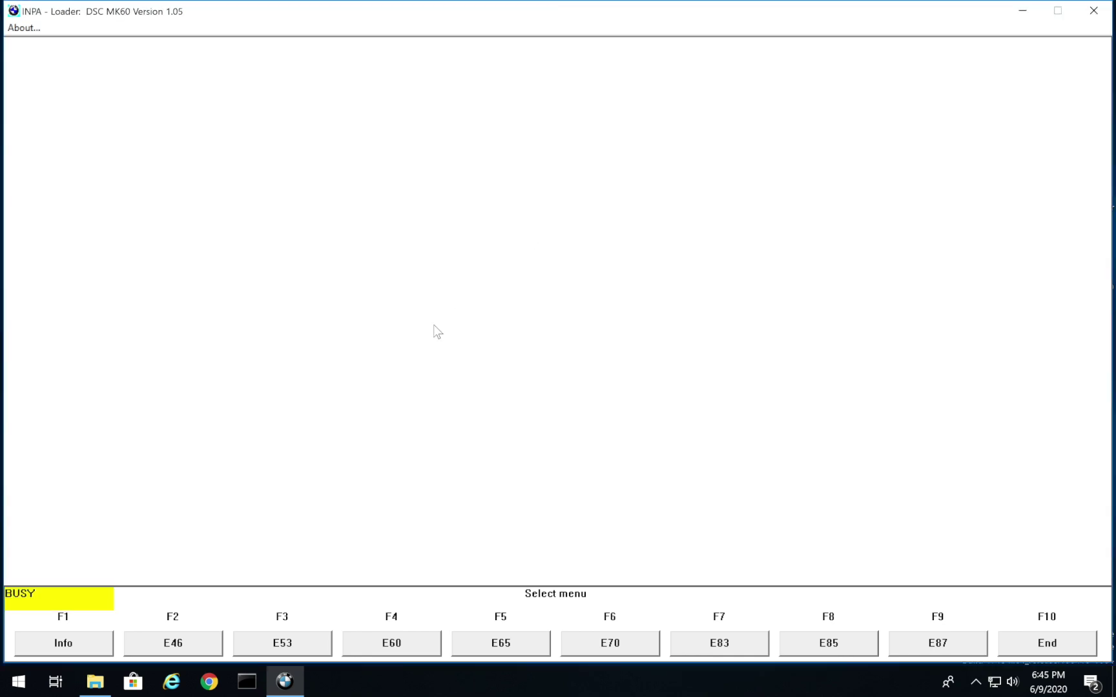
Dismiss the DSC MK60 language warning and EDIABAS error, then enter its Error memory section
{"action": "left_click", "coordinate": [668, 370]}
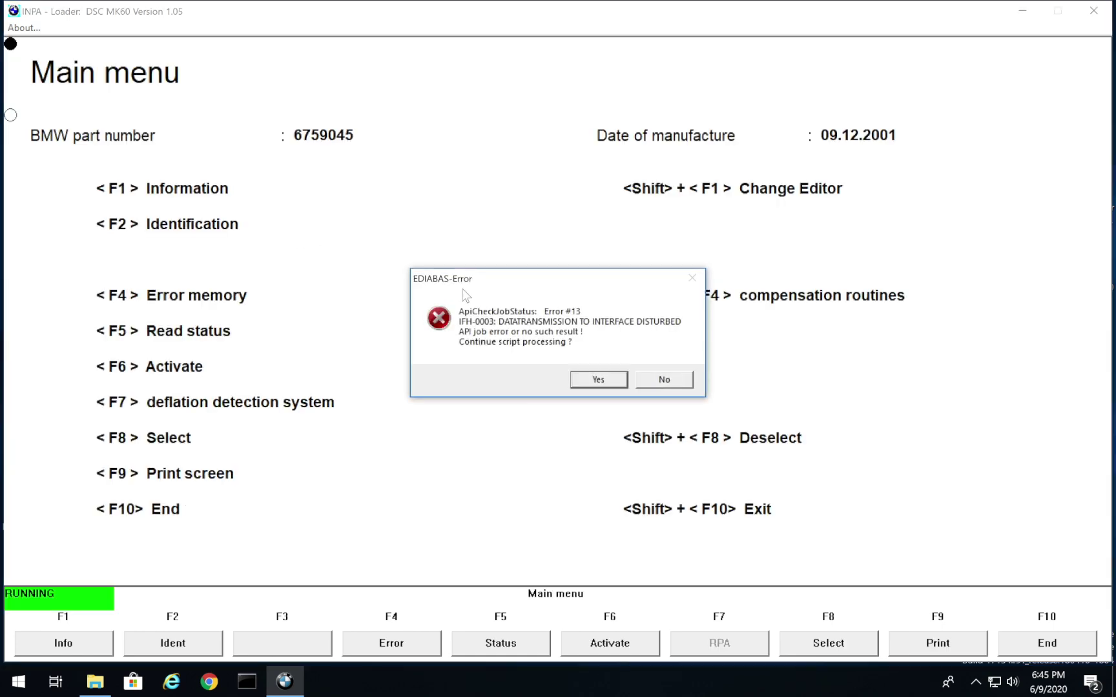
{"action": "left_click", "coordinate": [672, 381]}
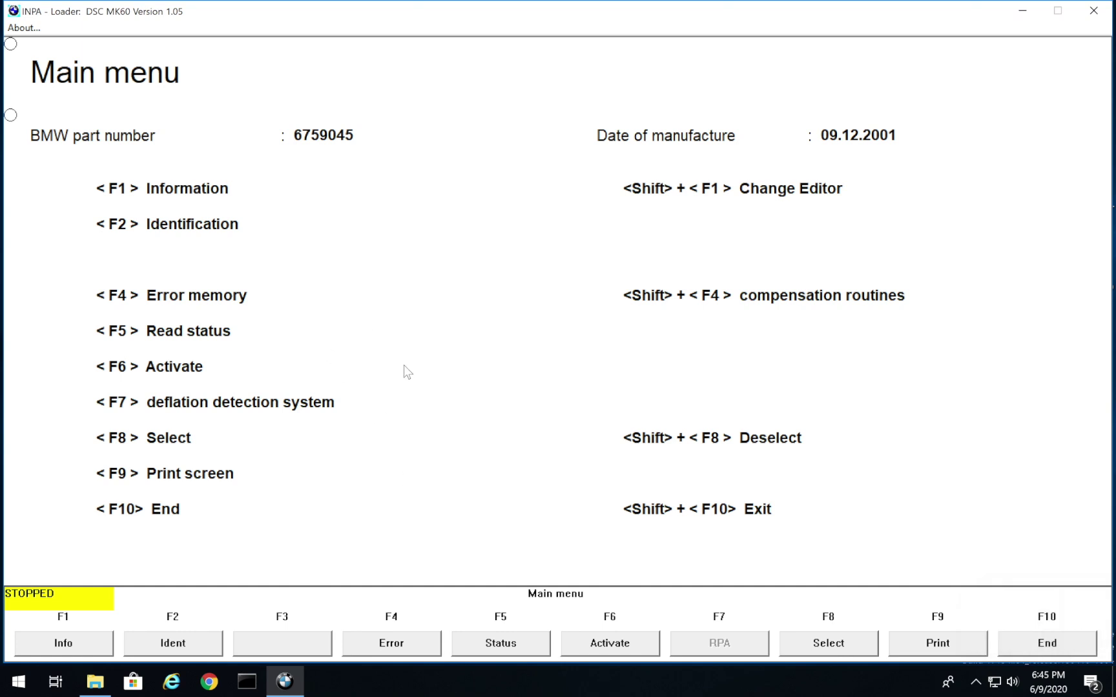
{"action": "left_click", "coordinate": [416, 641]}
Read the DSC MK60 fault memory and scroll to fault 5E5C RPA Taster Fehler, frequency 34
{"action": "left_click", "coordinate": [81, 644]}
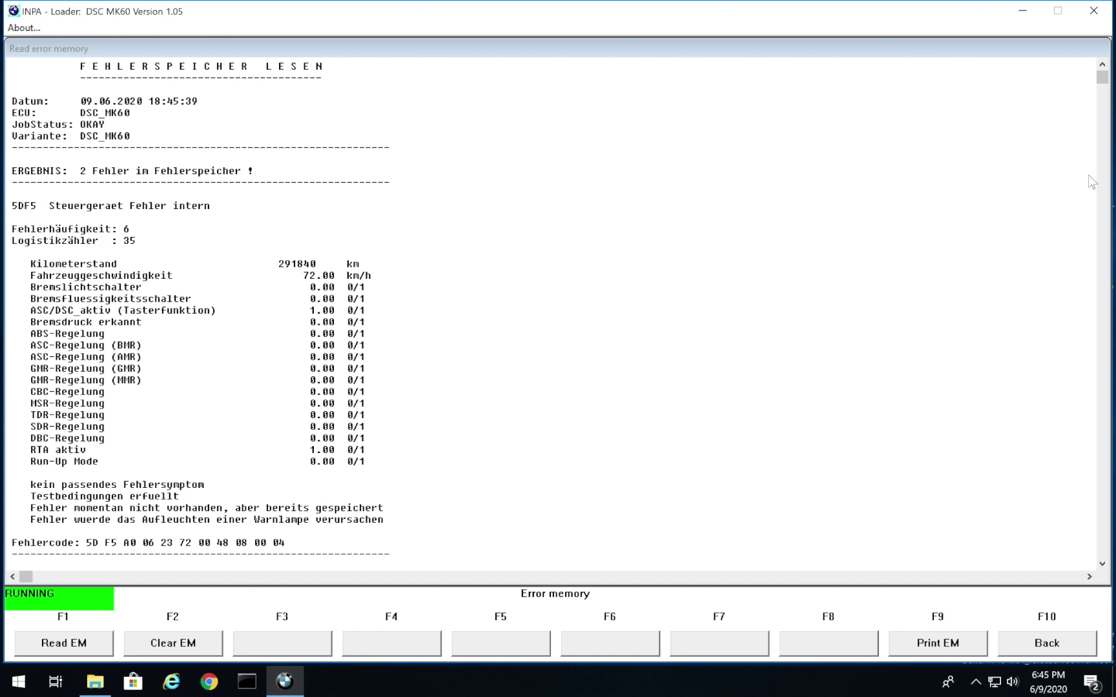
{"action": "left_click_drag", "start_coordinate": [1094, 76], "coordinate": [1101, 140]}
{"action": "scroll", "coordinate": [1100, 143], "scroll_direction": "down", "scroll_amount": 1}
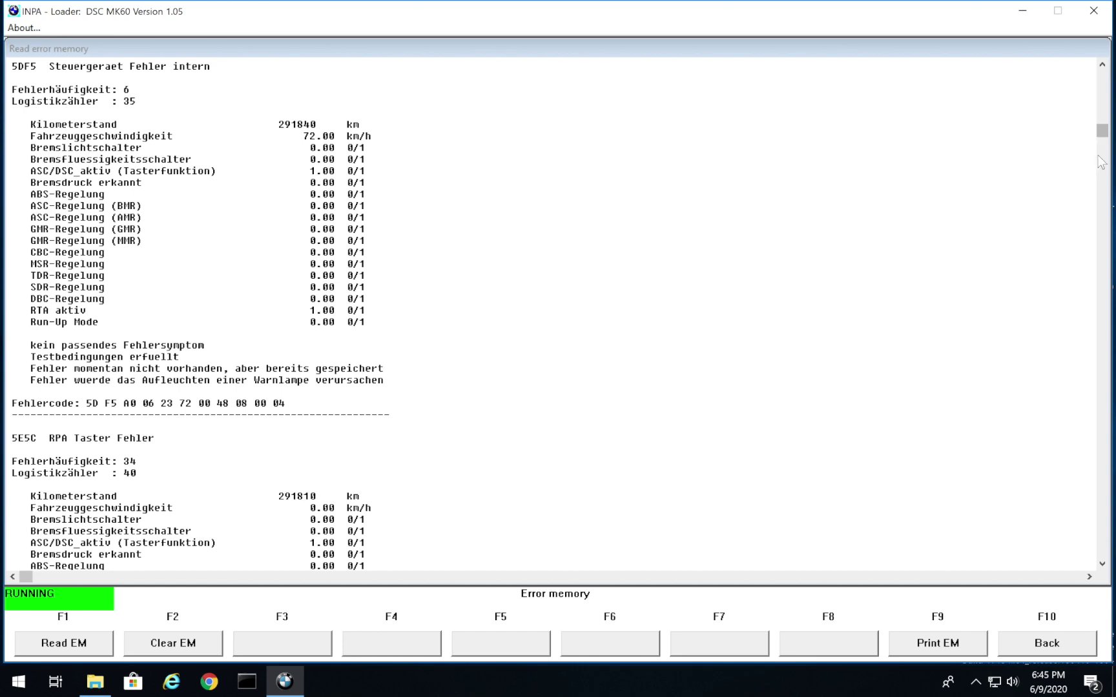
Leave DSC MK60 for the vehicle menu, then reopen the E46 Chassis list and DSC MK60
{"action": "left_click", "coordinate": [1066, 647]}
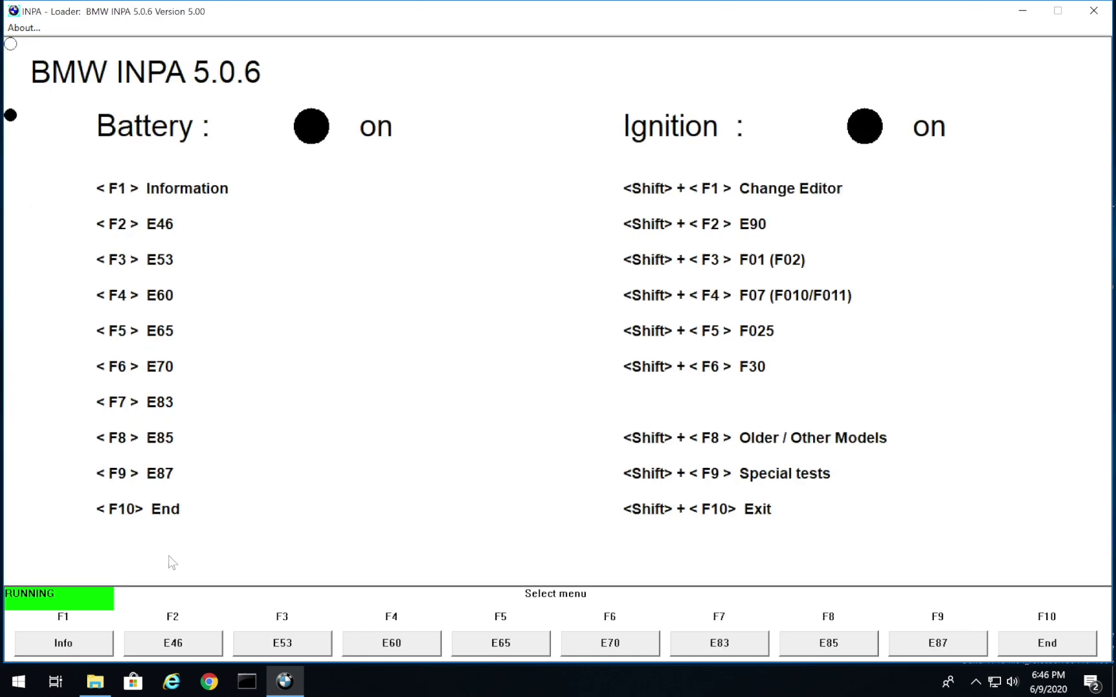
{"action": "key", "text": "F2"}
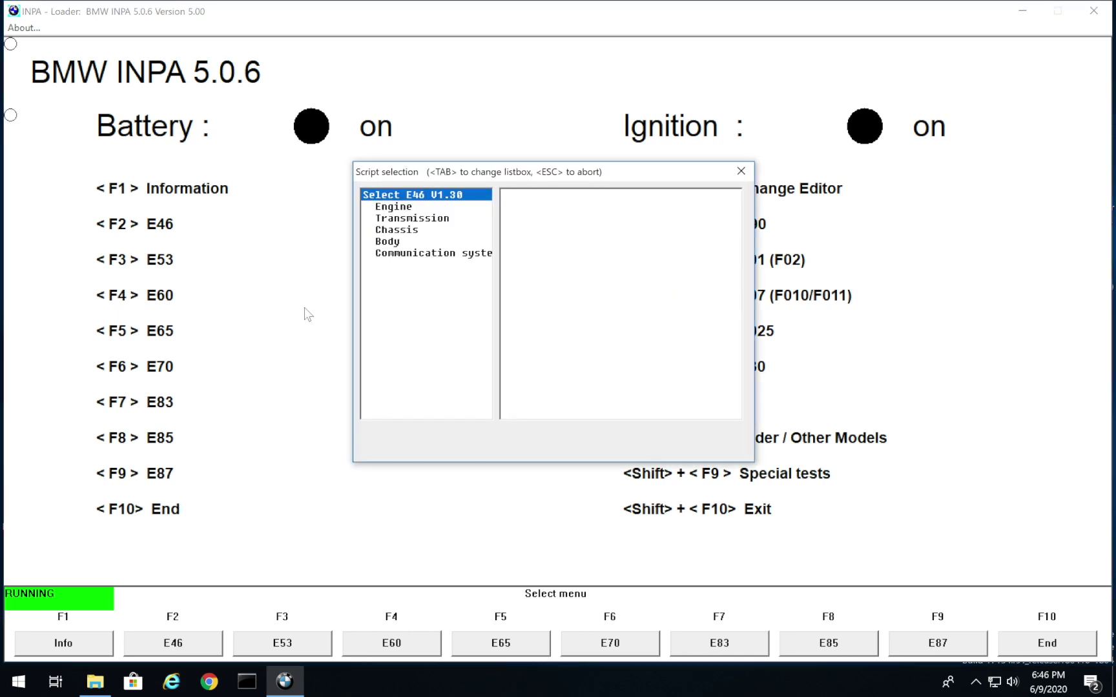
{"action": "left_click", "coordinate": [404, 230]}
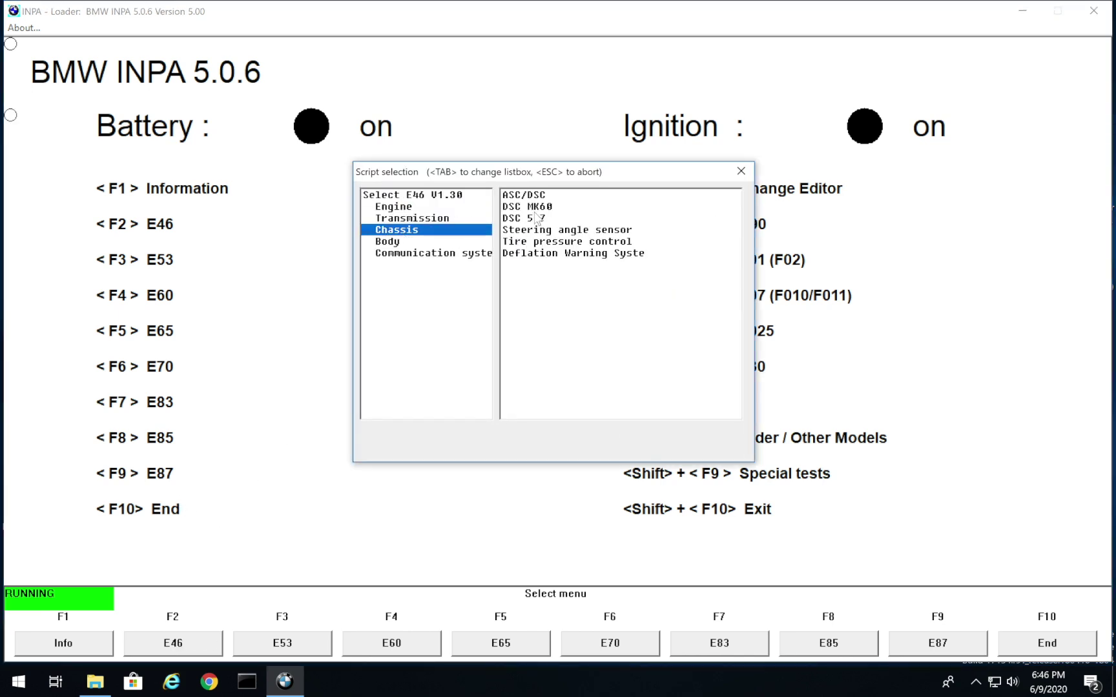
{"action": "double_click", "coordinate": [549, 208]}
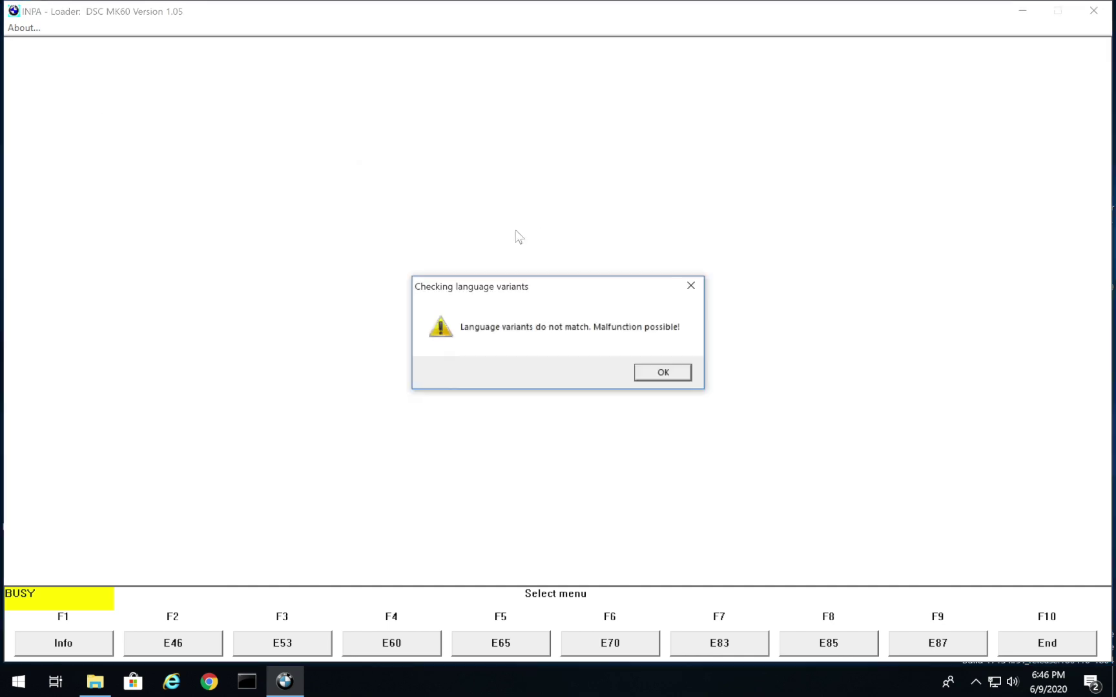
Clear the language and EDIABAS warnings, view the DSC activation tests, then exit DSC MK60
{"action": "left_click", "coordinate": [679, 377]}
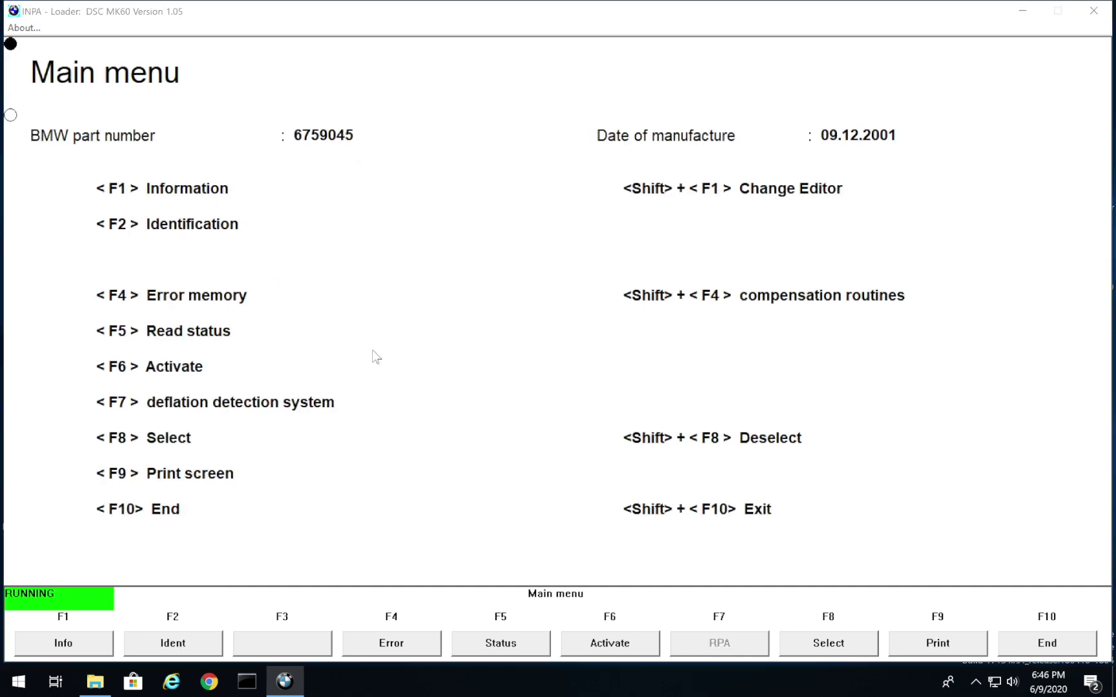
{"action": "left_click", "coordinate": [661, 381]}
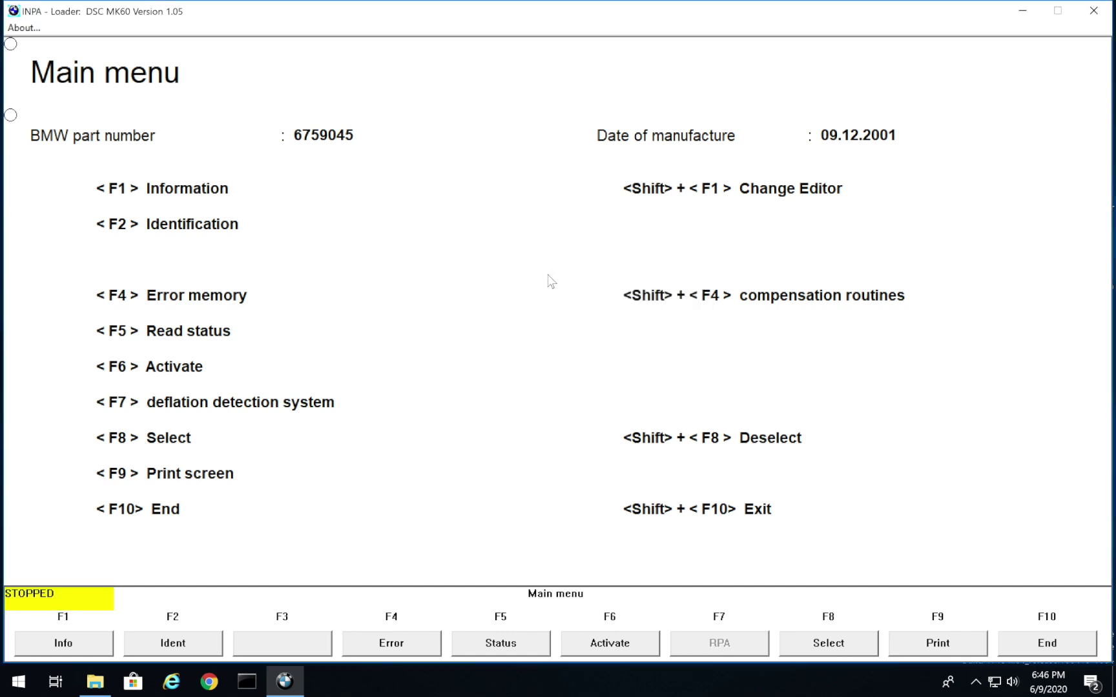
{"action": "left_click", "coordinate": [632, 652]}
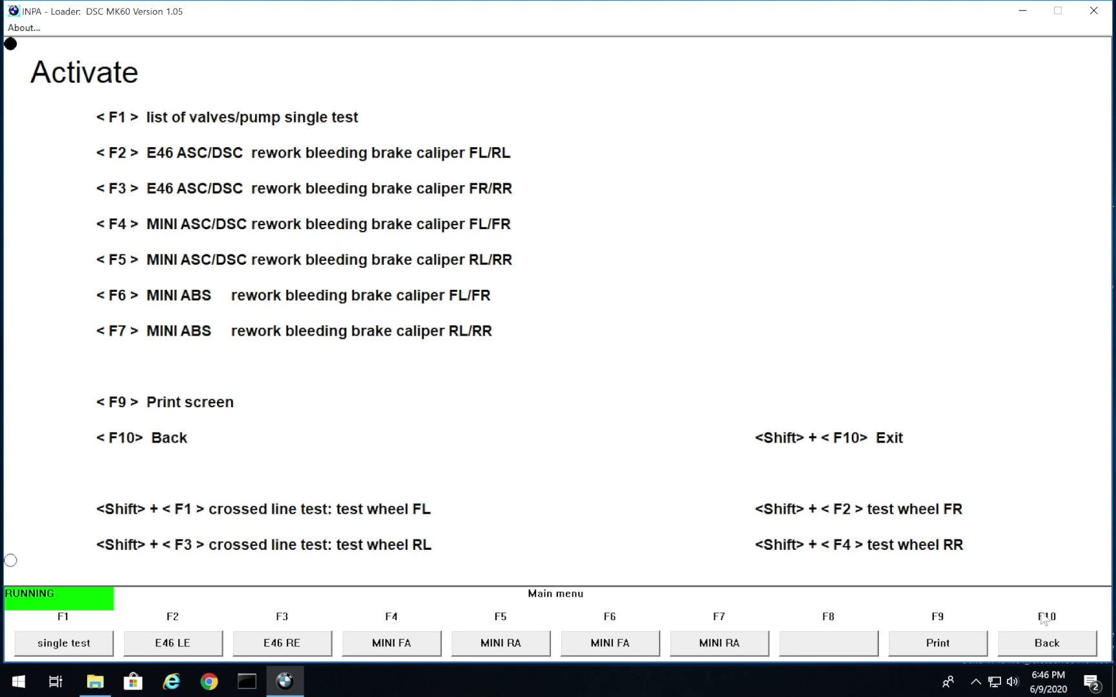
{"action": "key", "text": "F10"}
{"action": "key", "text": "F10"}
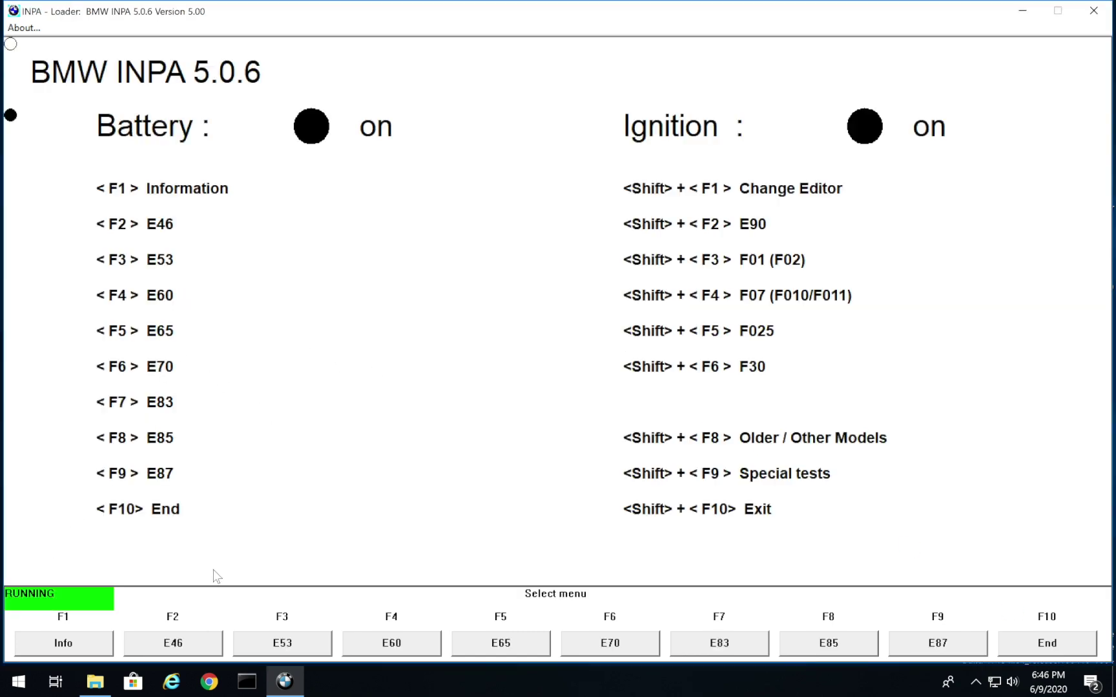
Open E46 Chassis > Body scripts and load Air conditioning IHKA (version 1.58)
{"action": "left_click", "coordinate": [166, 642]}
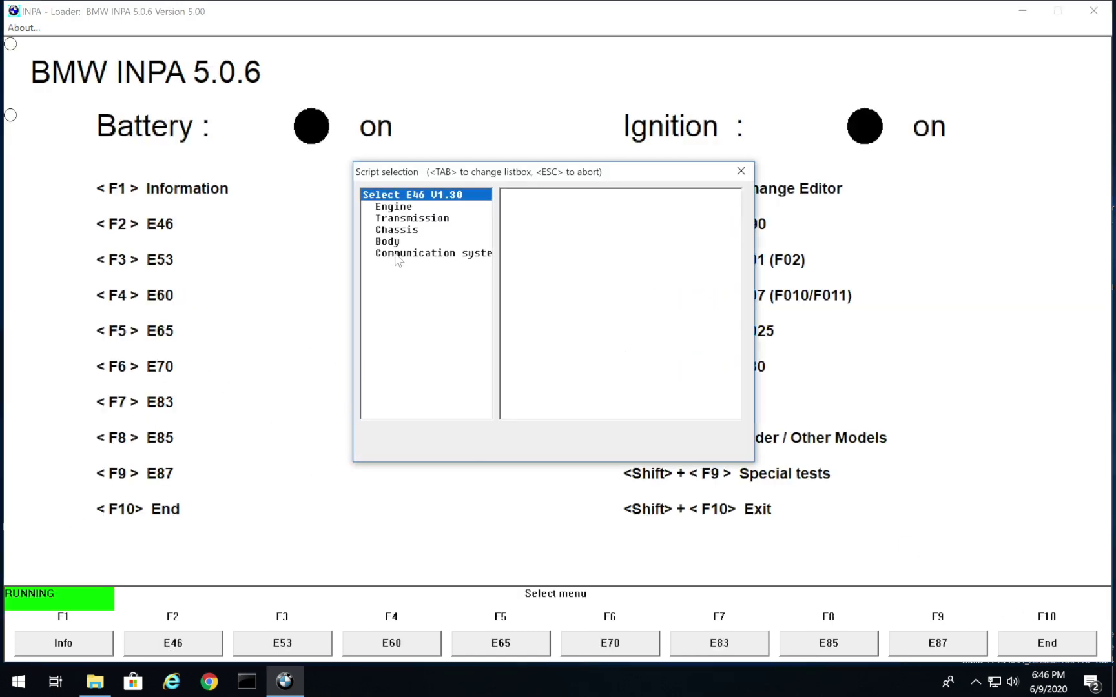
{"action": "left_click", "coordinate": [409, 220]}
{"action": "left_click", "coordinate": [409, 230]}
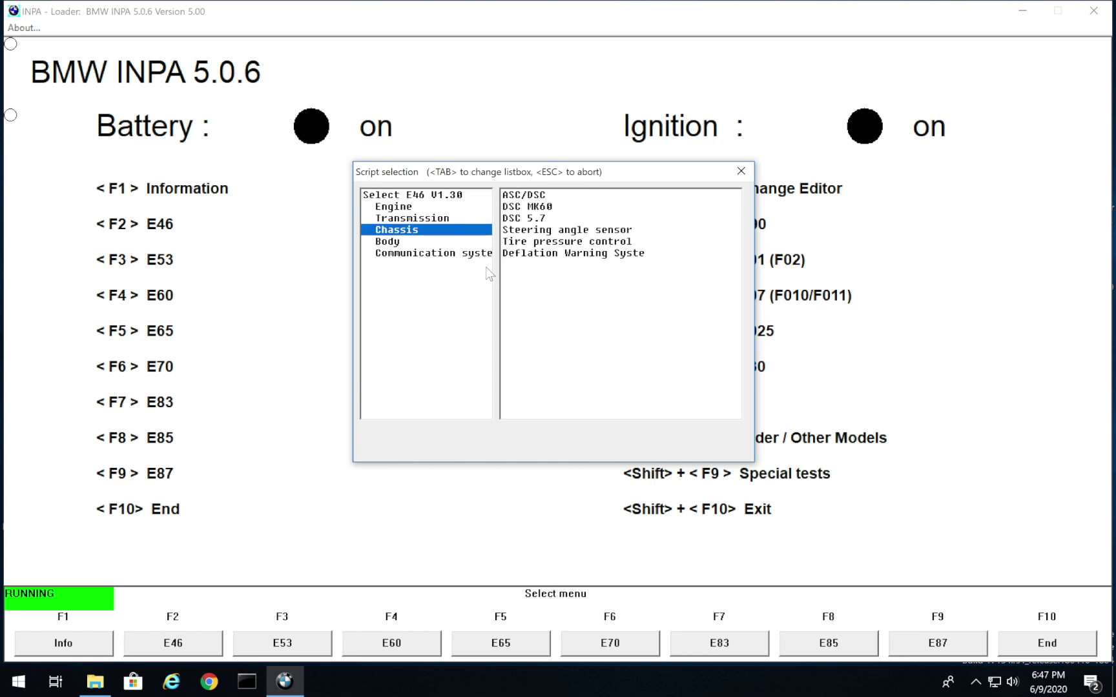
{"action": "left_click", "coordinate": [417, 241]}
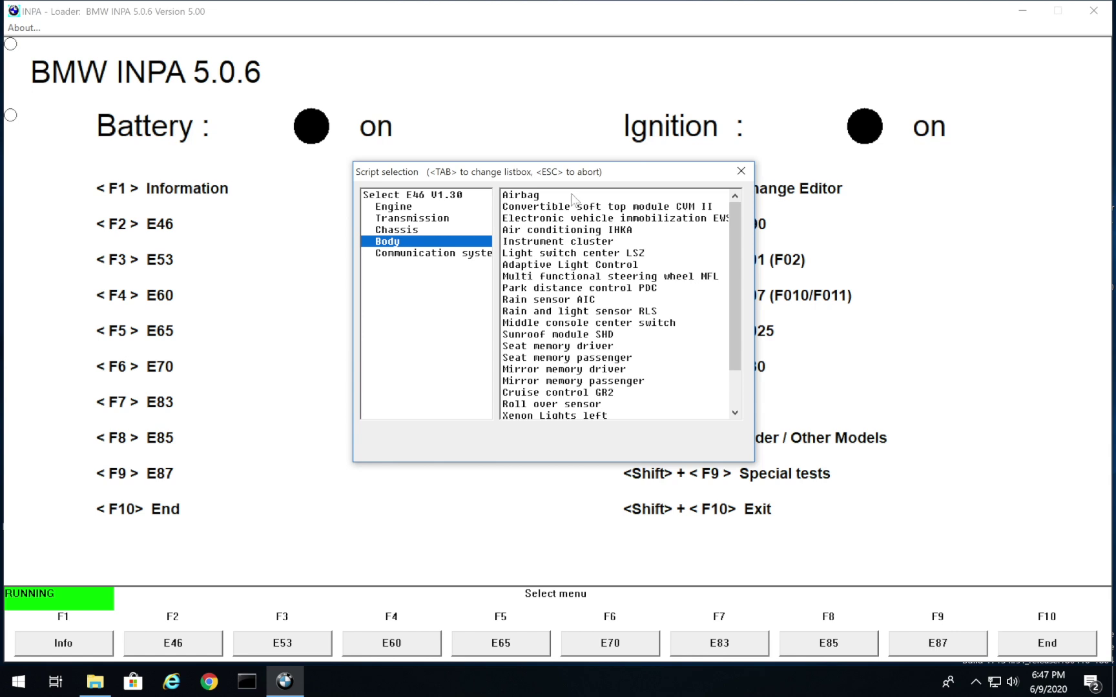
{"action": "left_click", "coordinate": [555, 231]}
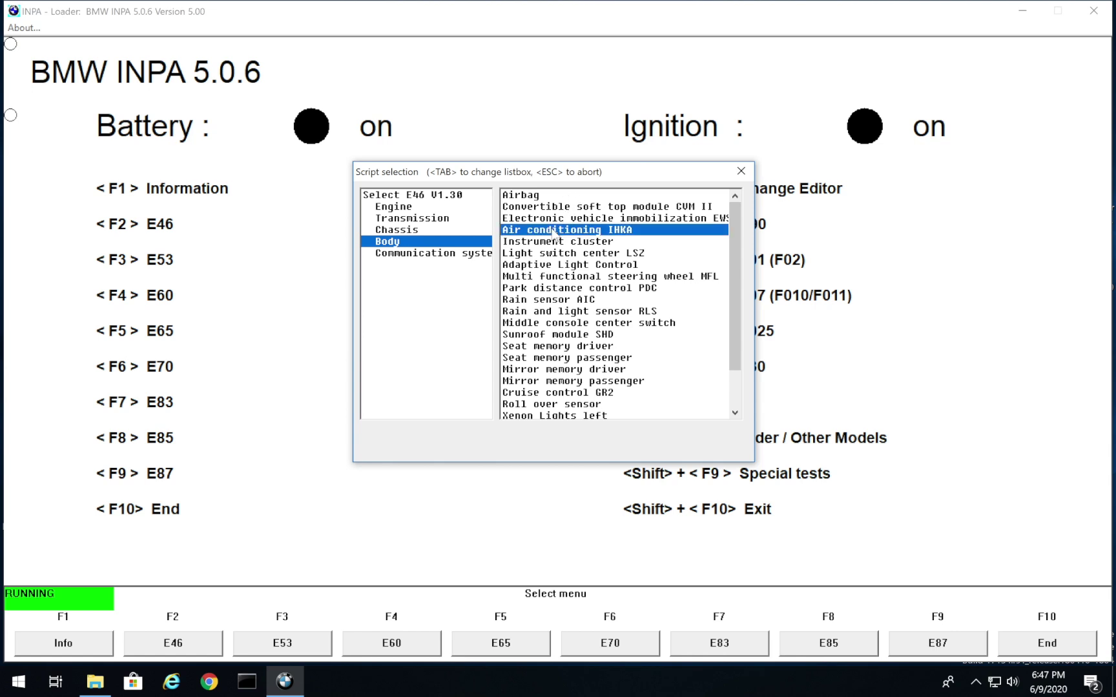
{"action": "double_click", "coordinate": [559, 230]}
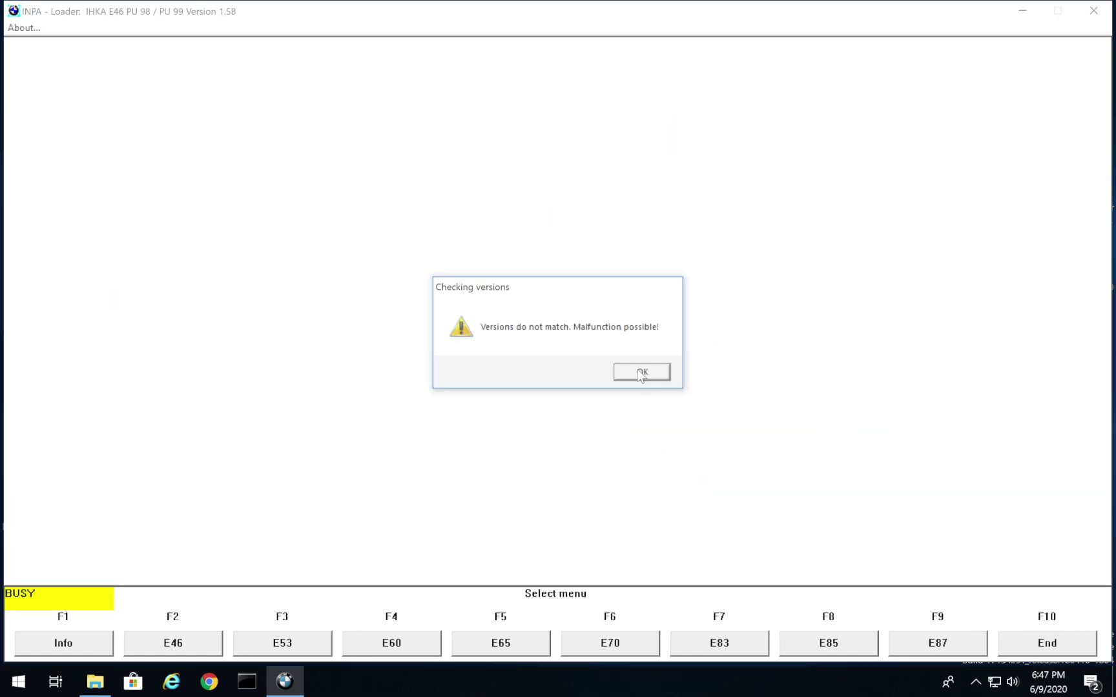
Dismiss the version and language warnings, read IHKA fault memory (no errors), and return
{"action": "left_click", "coordinate": [641, 373]}
{"action": "left_click", "coordinate": [641, 373]}
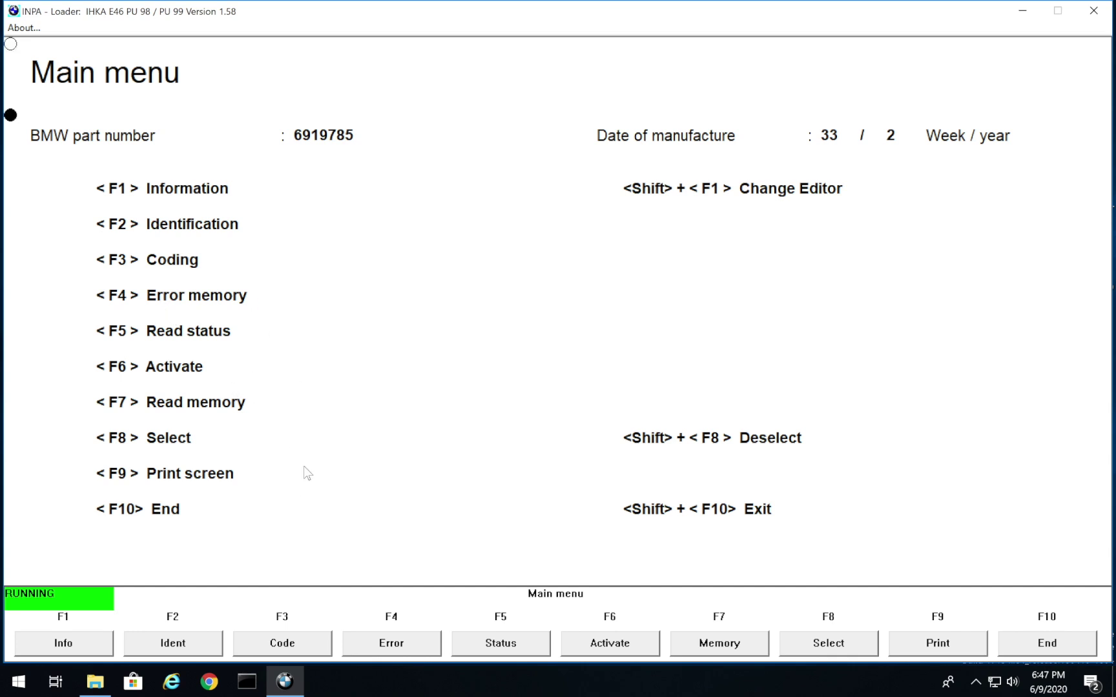
{"action": "left_click", "coordinate": [390, 642]}
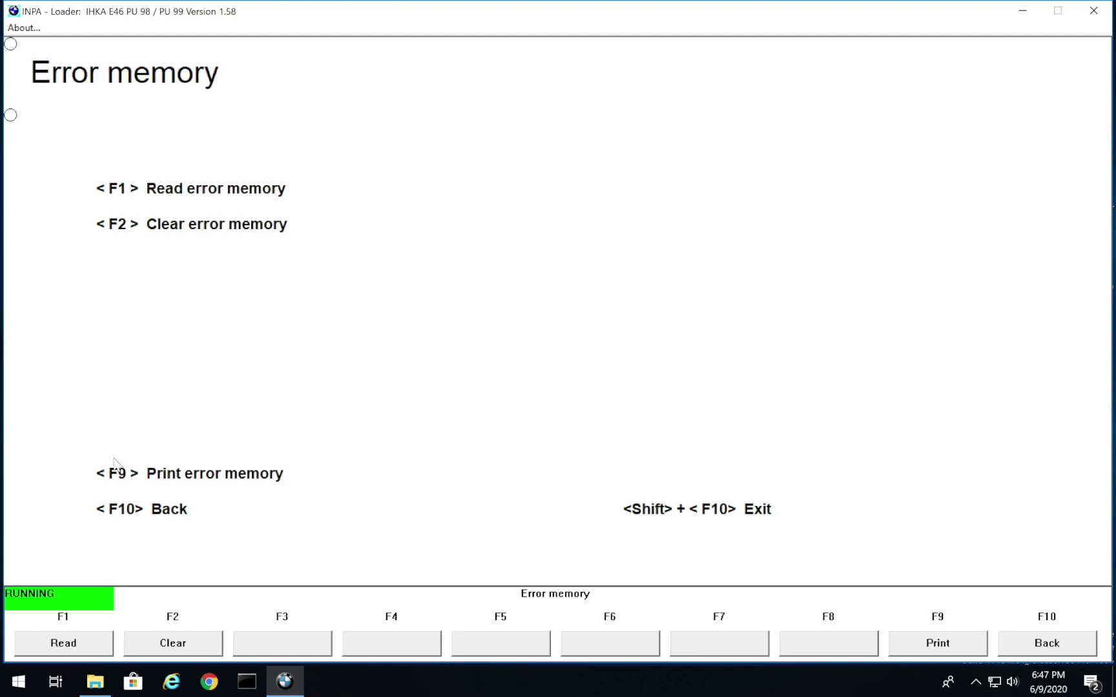
{"action": "left_click", "coordinate": [88, 640]}
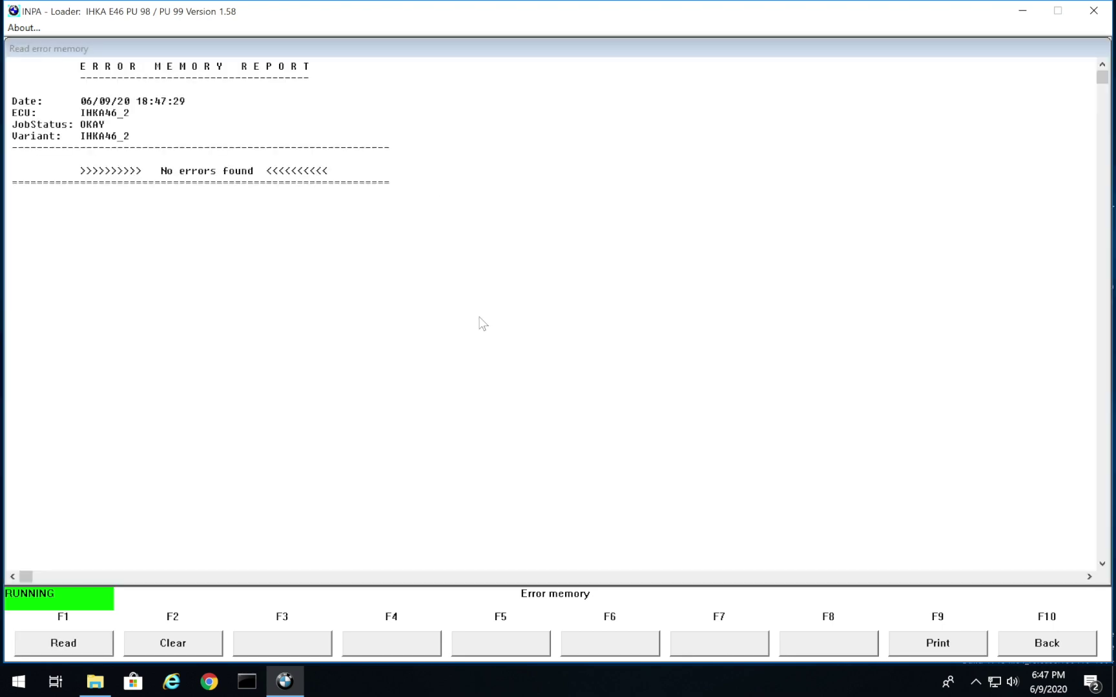
{"action": "left_click", "coordinate": [1037, 645]}
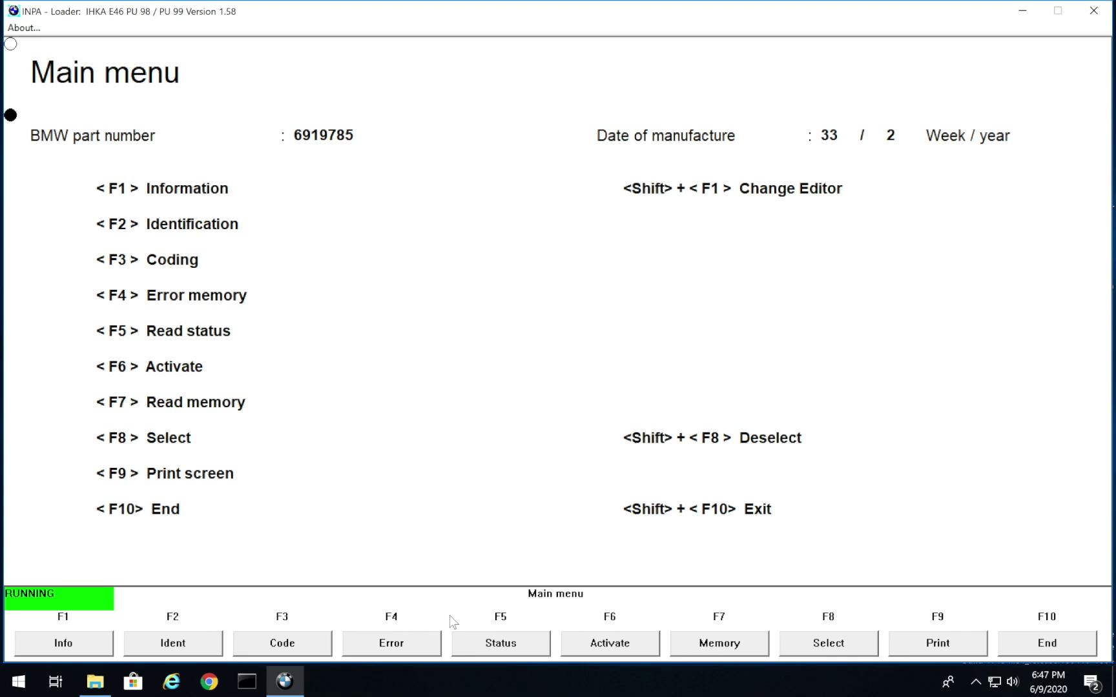
Check IHKA analog inputs, flap positions and I/O states like water valve ON, then return
{"action": "left_click", "coordinate": [481, 644]}
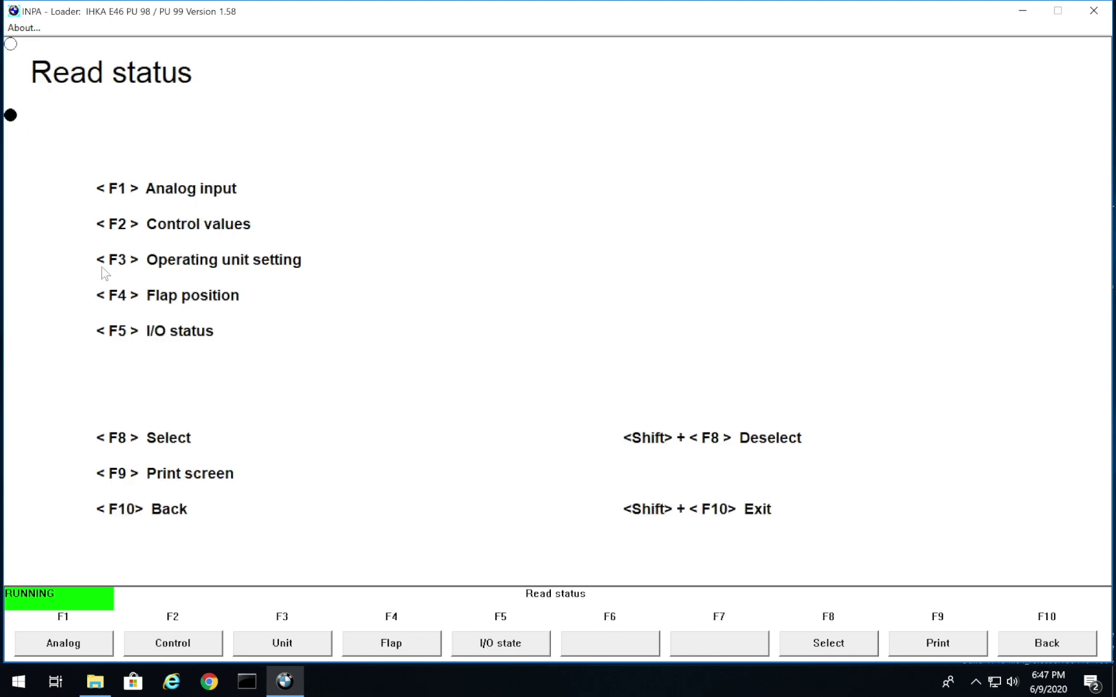
{"action": "left_click", "coordinate": [63, 644]}
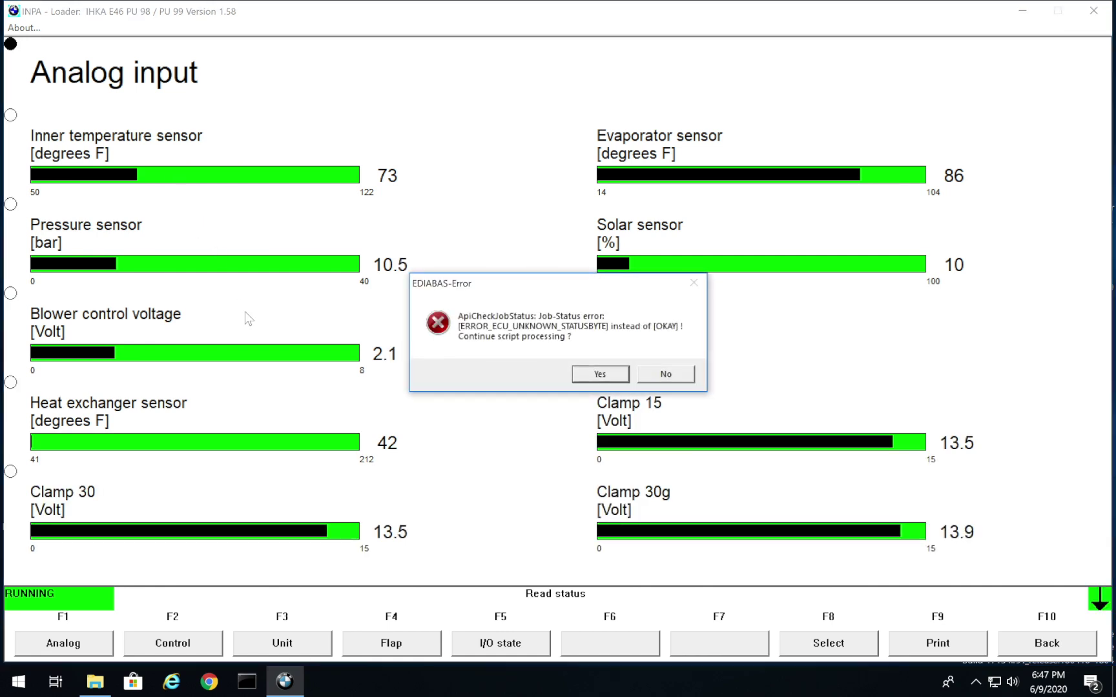
{"action": "left_click", "coordinate": [665, 372]}
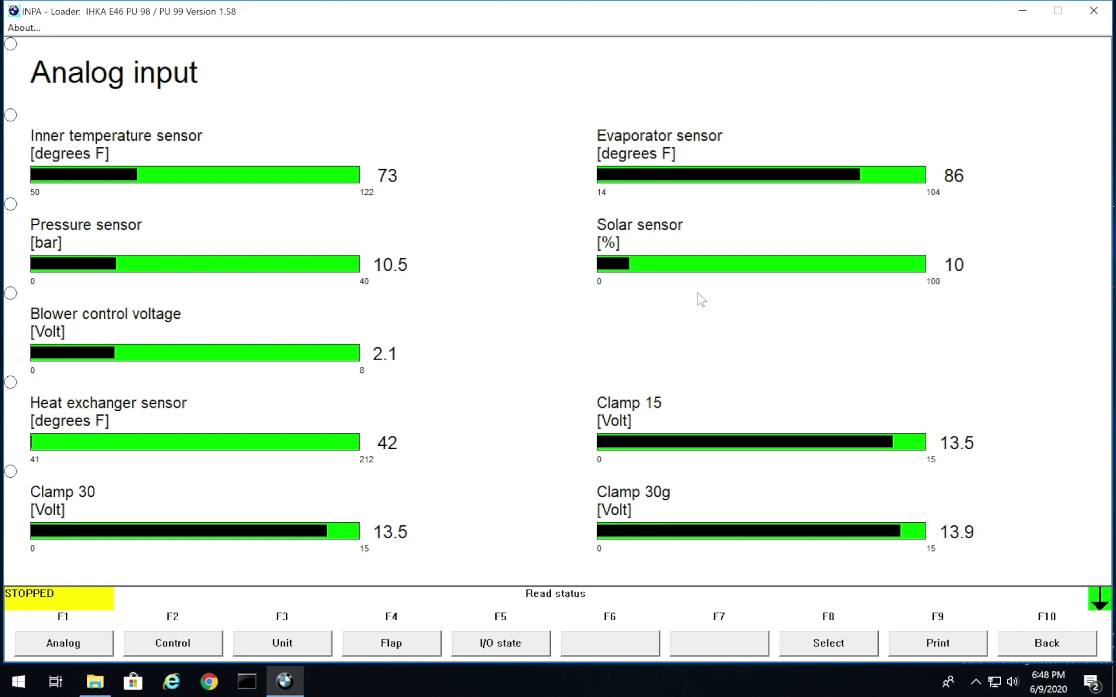
{"action": "key", "text": "F4"}
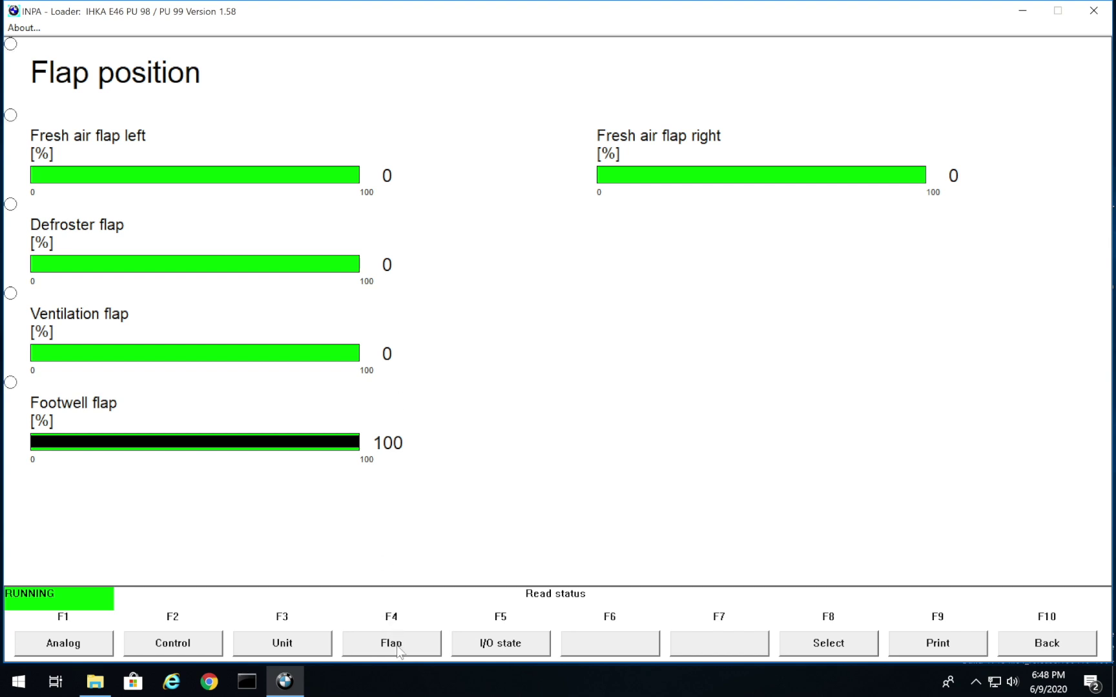
{"action": "left_click", "coordinate": [510, 641]}
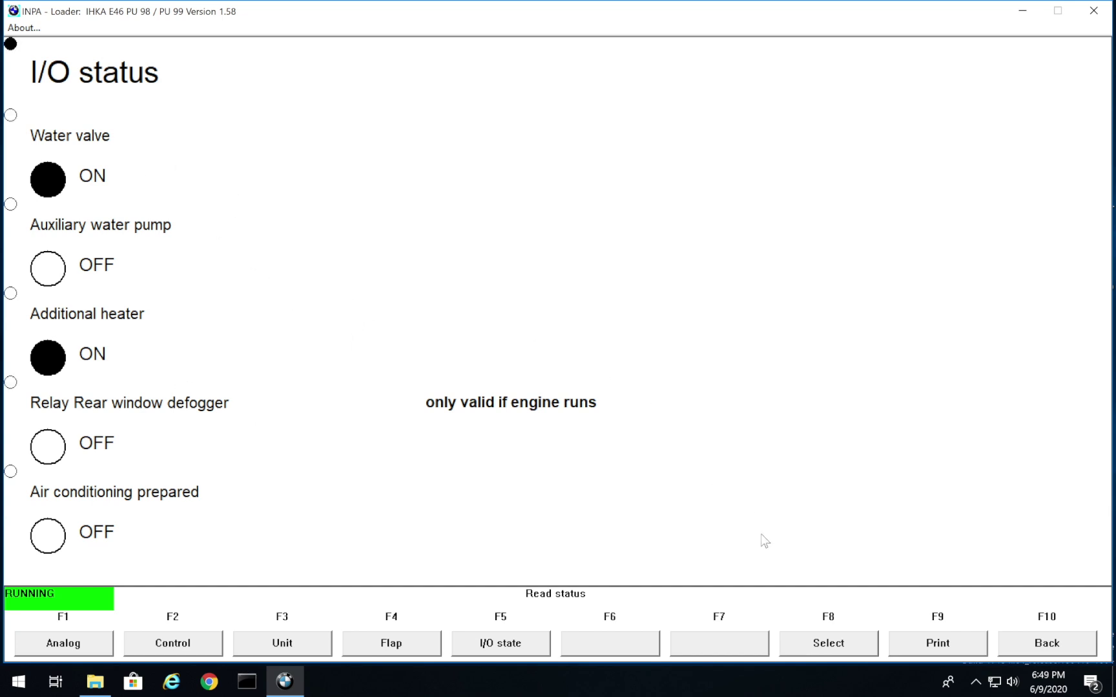
{"action": "left_click", "coordinate": [1062, 642]}
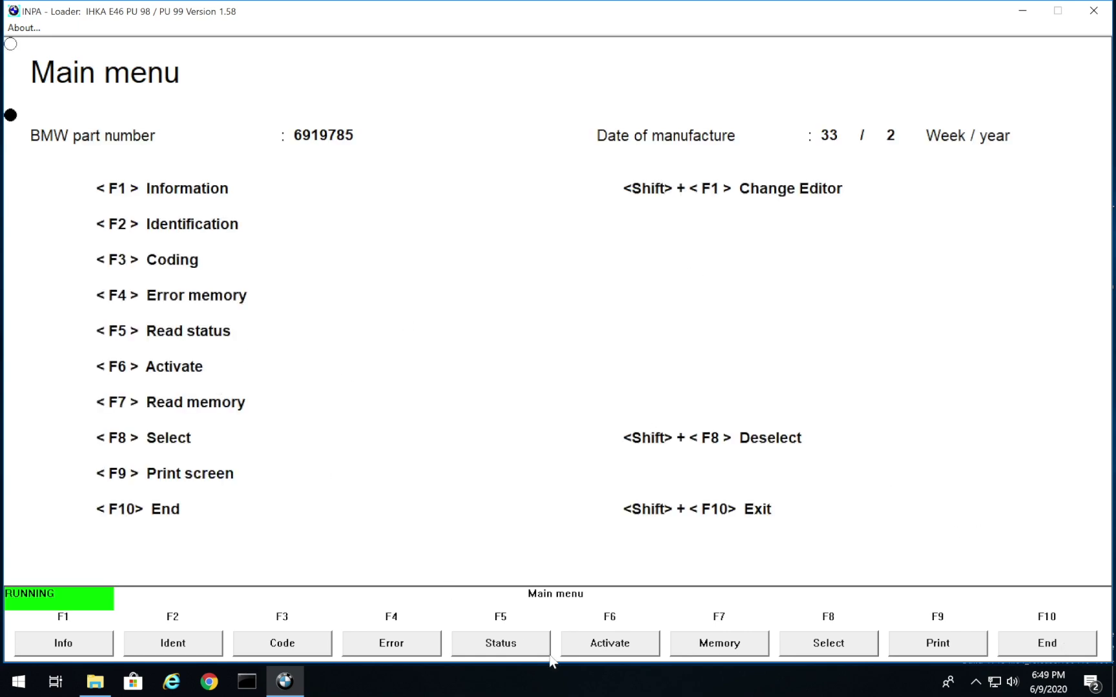
View the IHKA activation tests, decline the EDIABAS error, and exit to model selection
{"action": "left_click", "coordinate": [617, 645]}
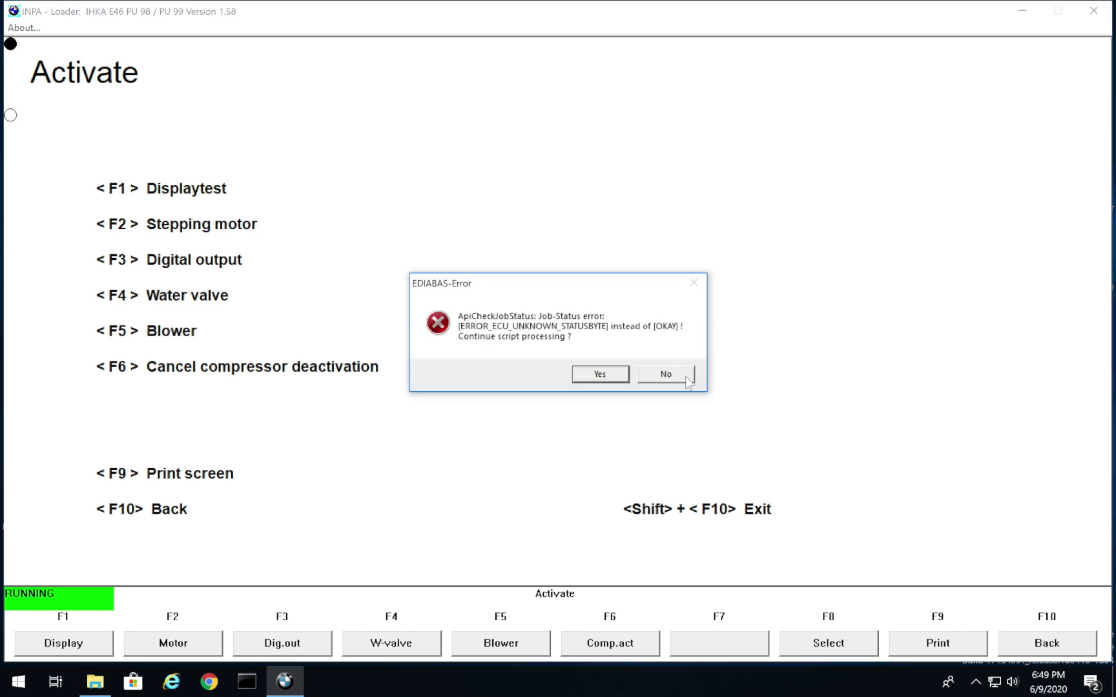
{"action": "left_click", "coordinate": [639, 373]}
{"action": "left_click", "coordinate": [1059, 645]}
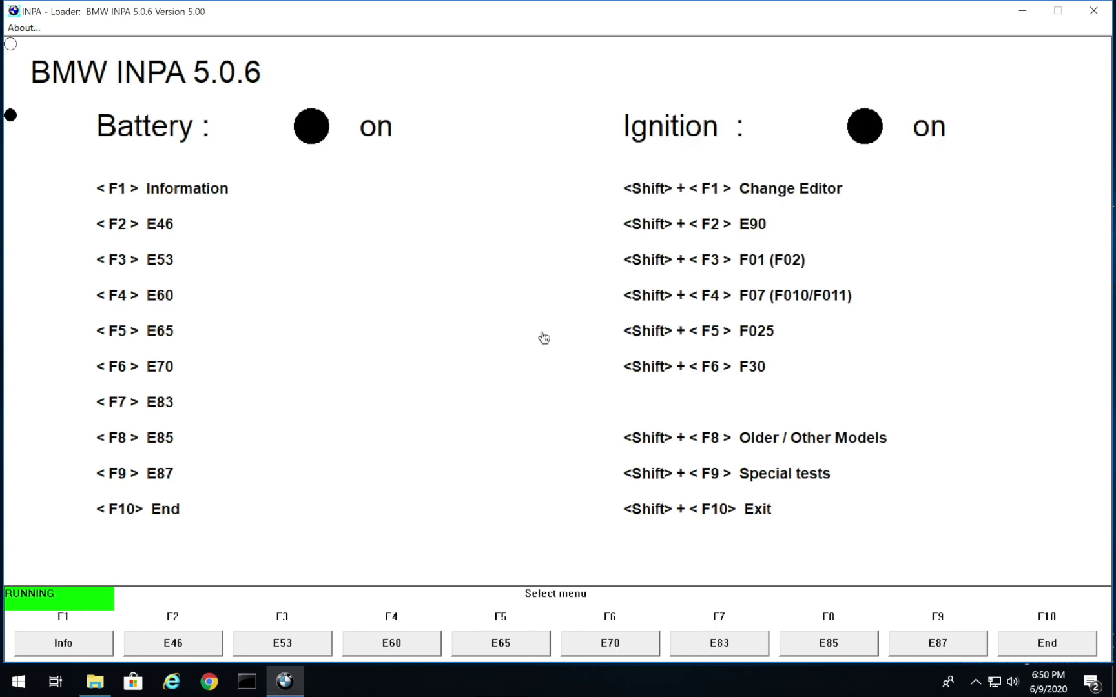
Scroll through the E46 Chassis > Body module list, then show the Communication system scripts
{"action": "left_click", "coordinate": [175, 644]}
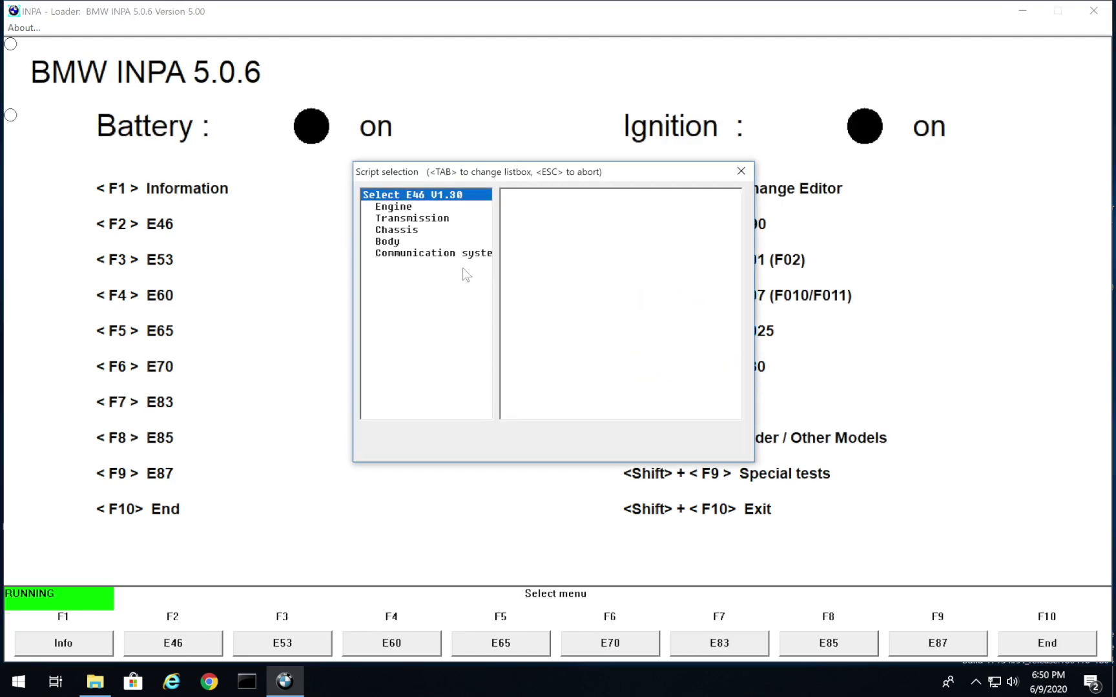
{"action": "left_click", "coordinate": [412, 231]}
{"action": "left_click", "coordinate": [406, 242]}
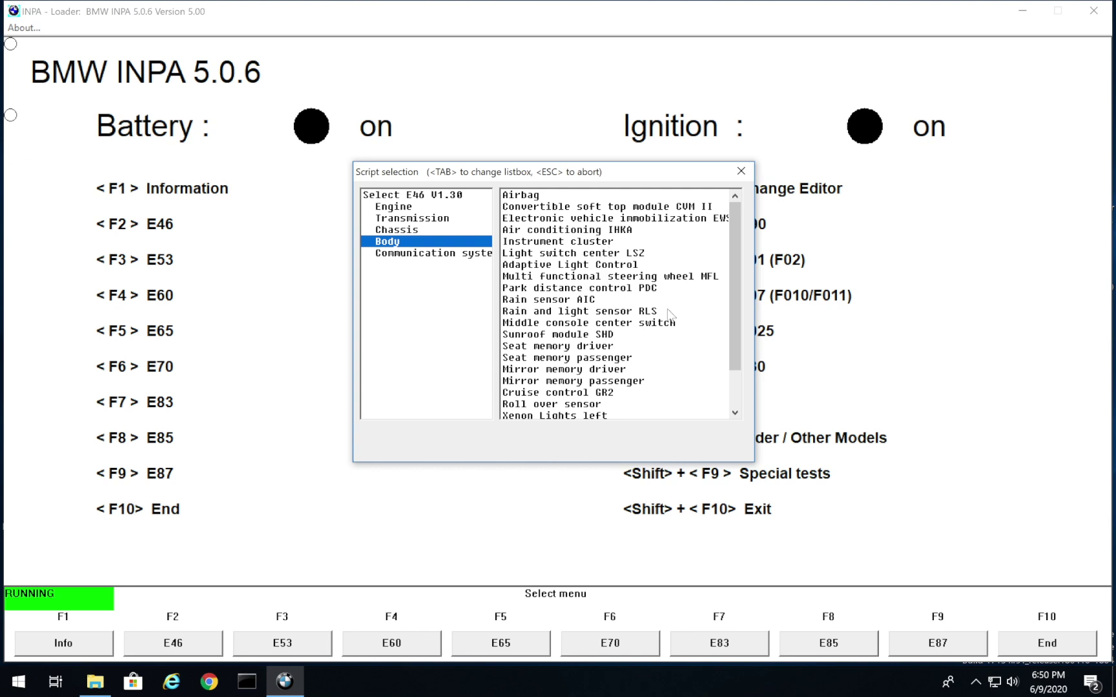
{"action": "left_click_drag", "start_coordinate": [733, 296], "coordinate": [735, 351]}
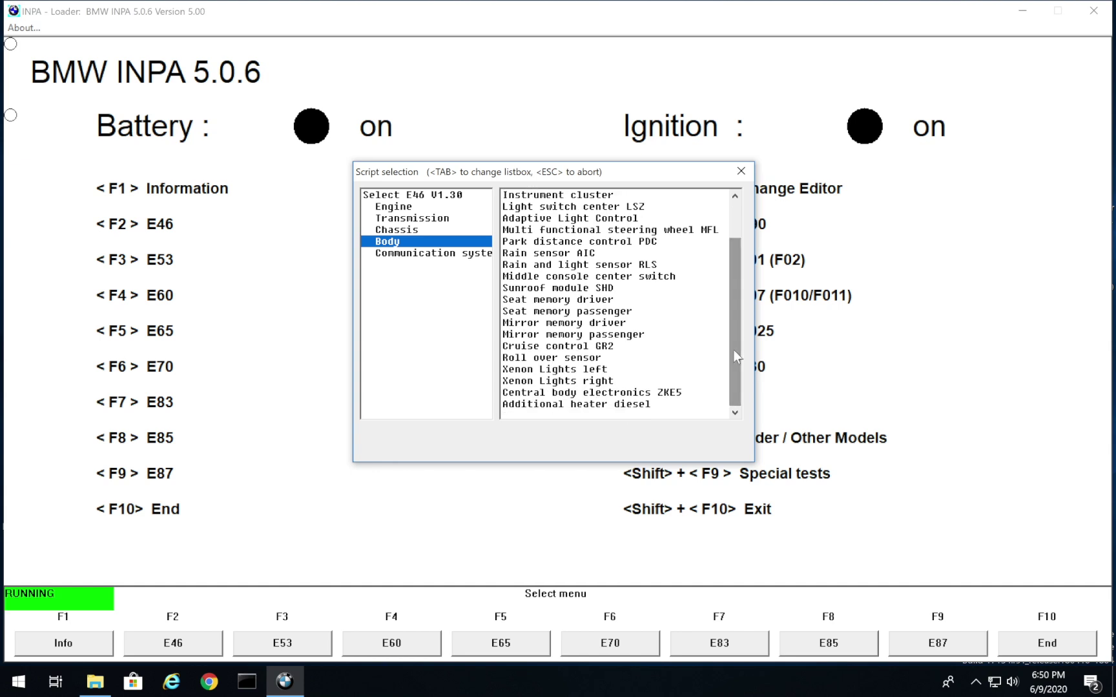
{"action": "left_click_drag", "start_coordinate": [734, 351], "coordinate": [733, 351]}
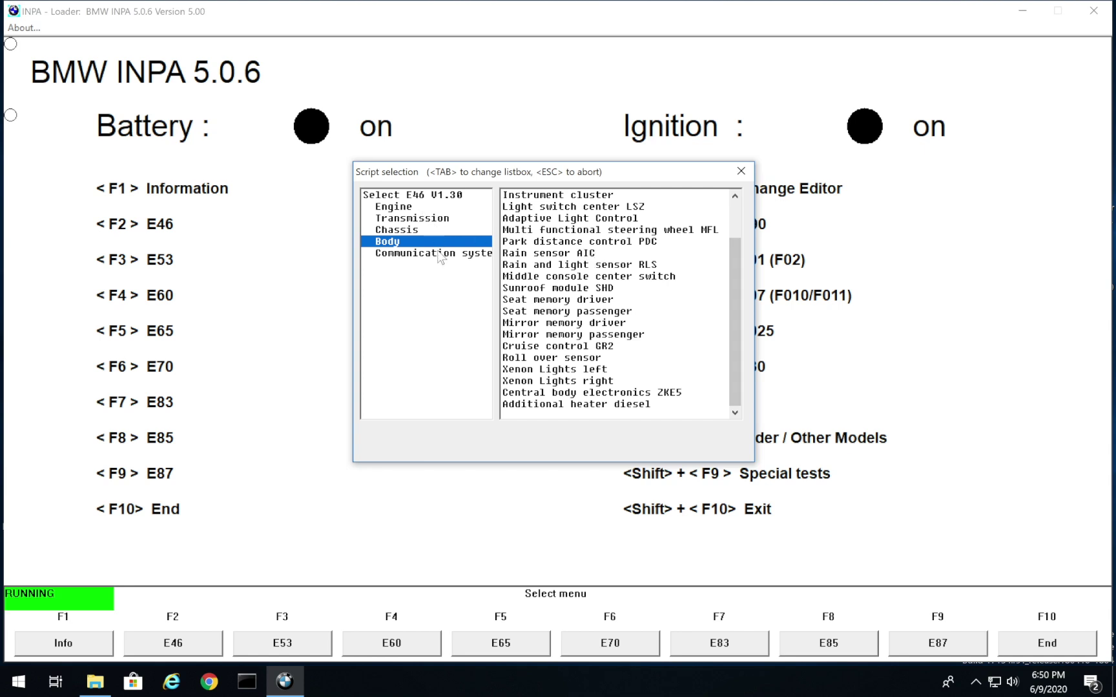
{"action": "scroll", "coordinate": [614, 292], "scroll_direction": "up", "scroll_amount": 2}
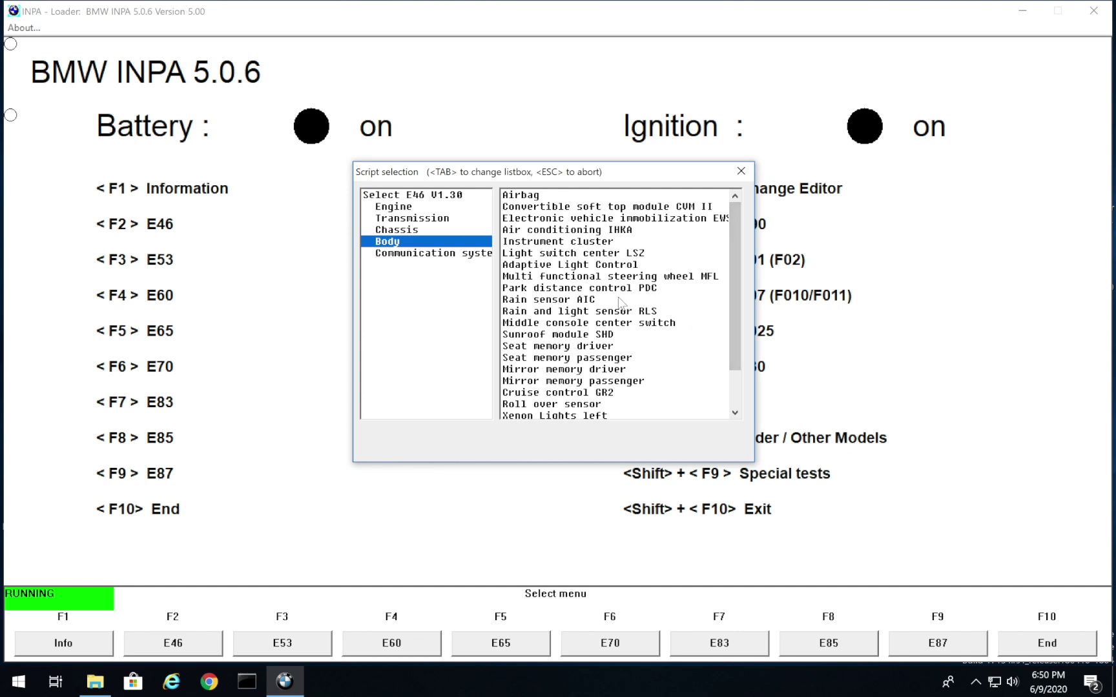
{"action": "left_click", "coordinate": [465, 253]}
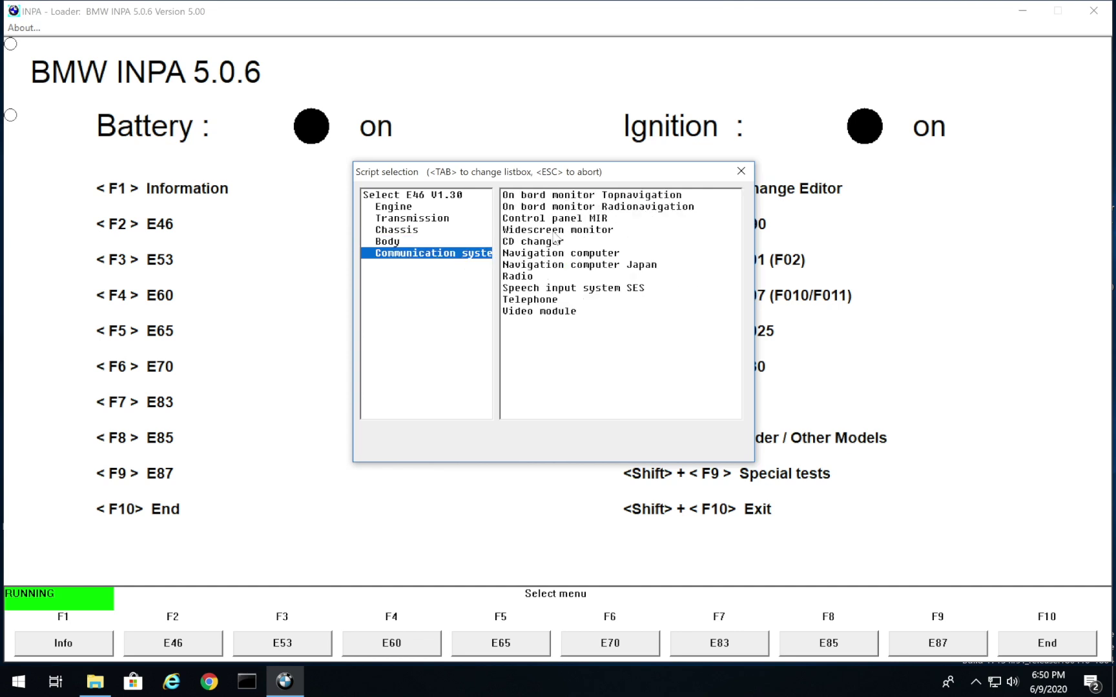